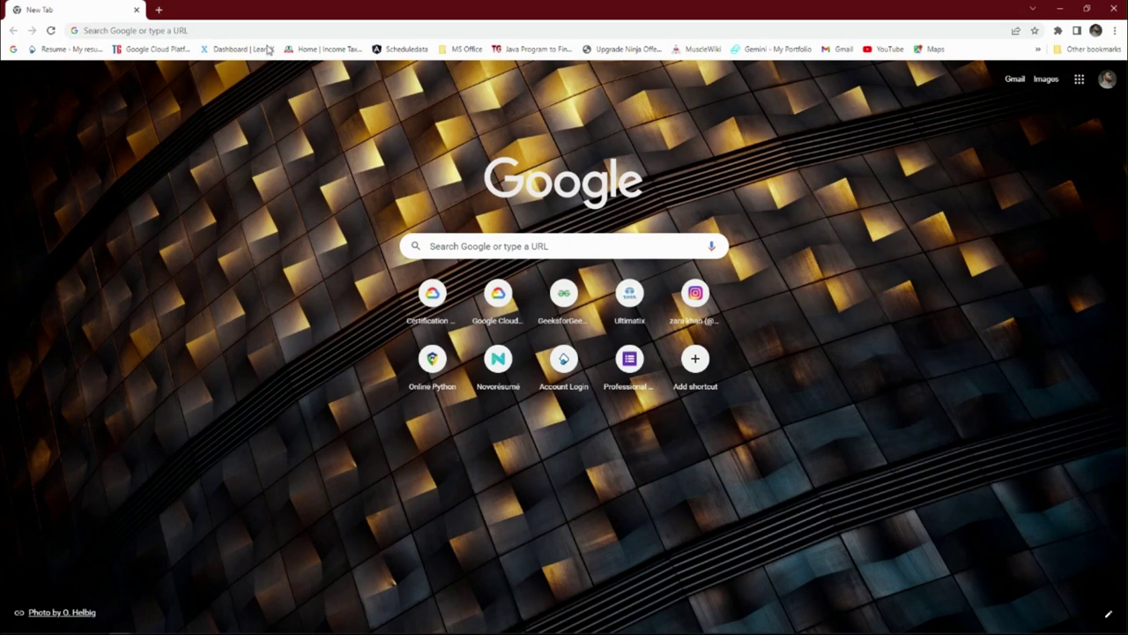
- Search the web for "google .com" from the address bar
left_click(304, 30)
type("goo")
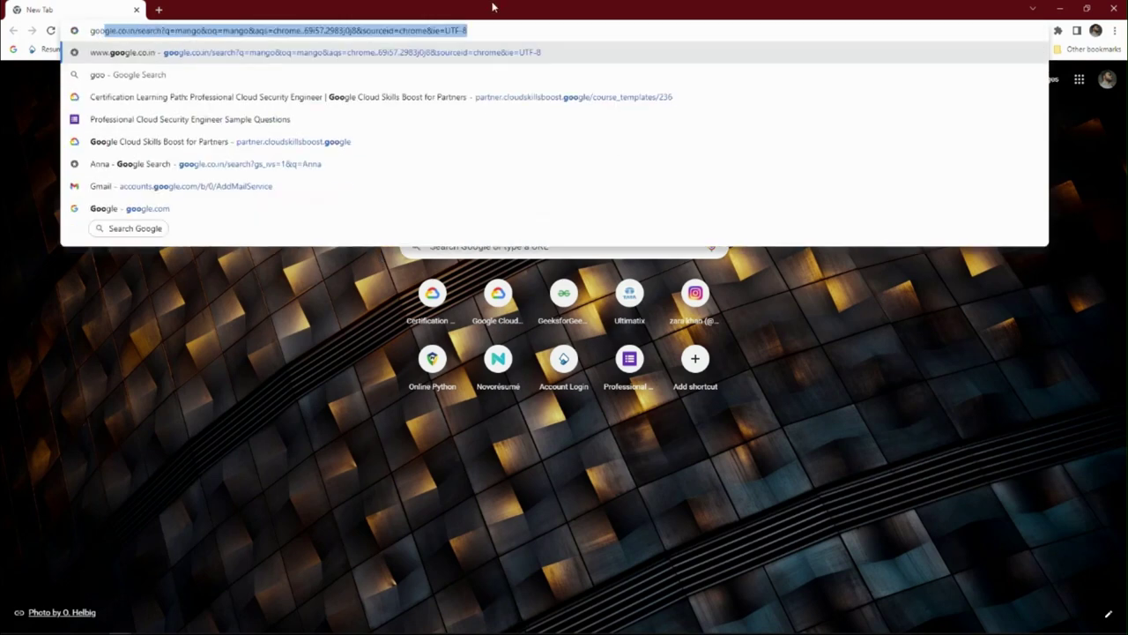
type("gle .com")
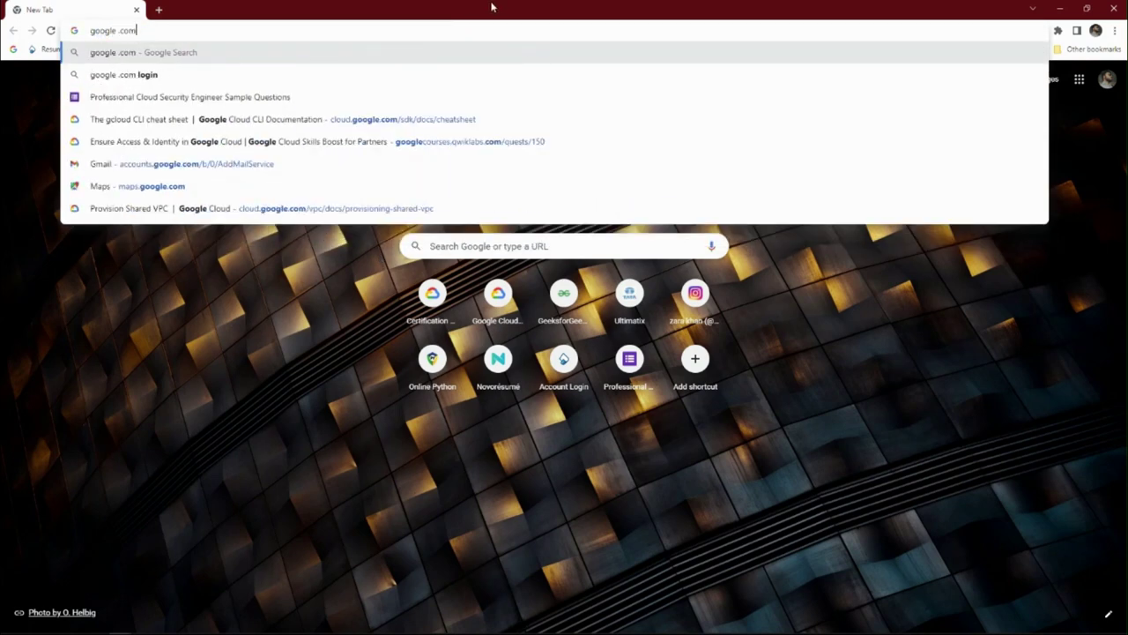
key("Return")
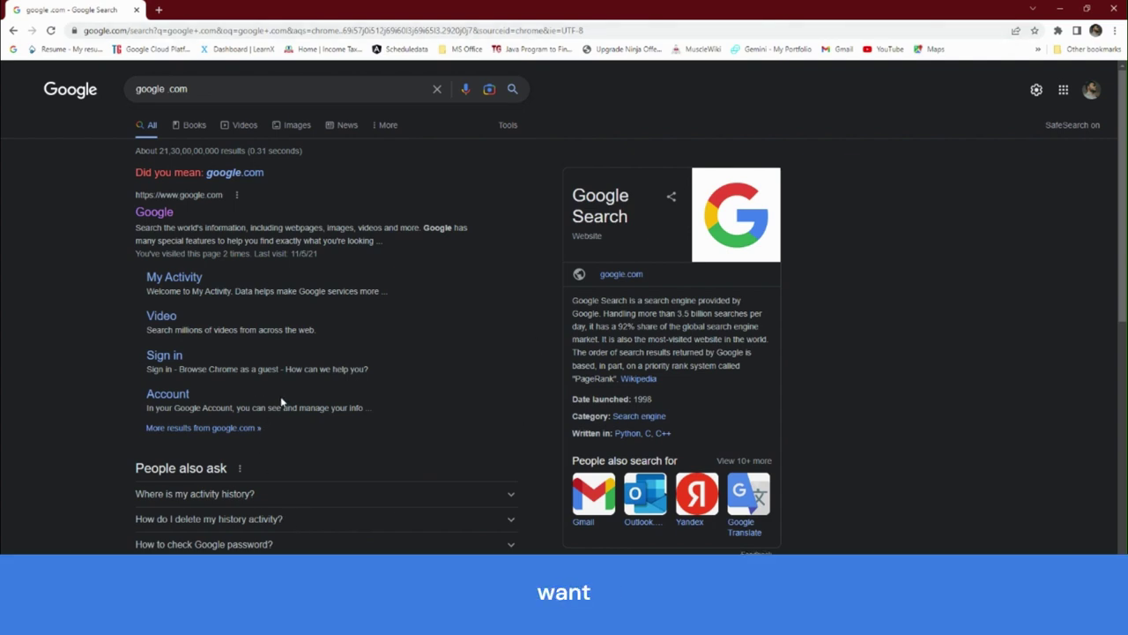
- Open the browser's full History page
left_click(1115, 32)
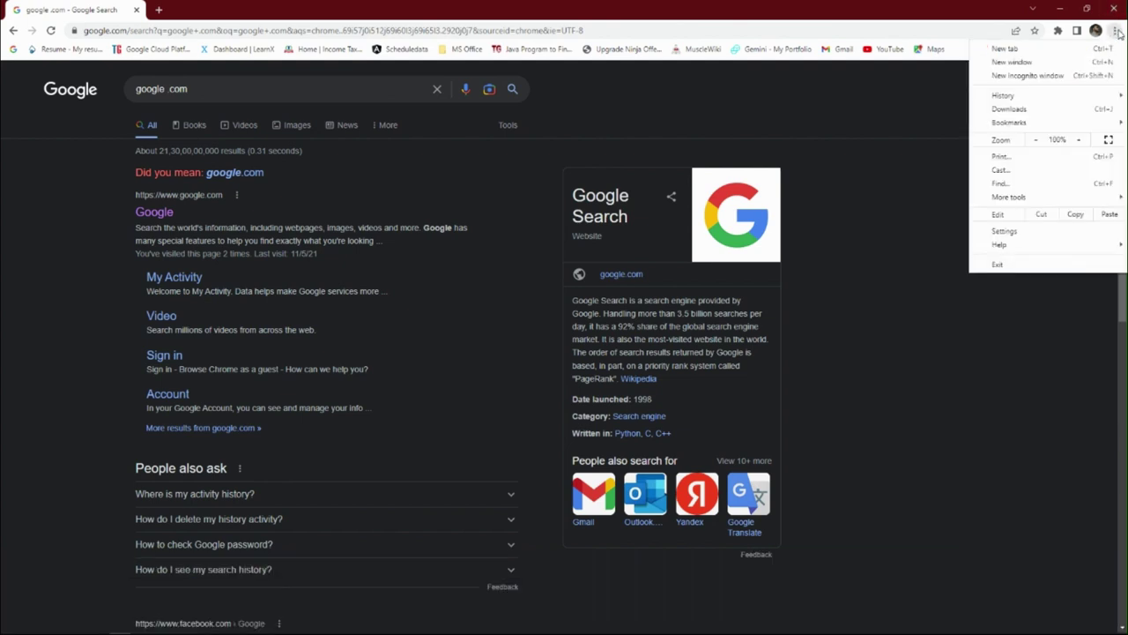
mouse_move(1063, 101)
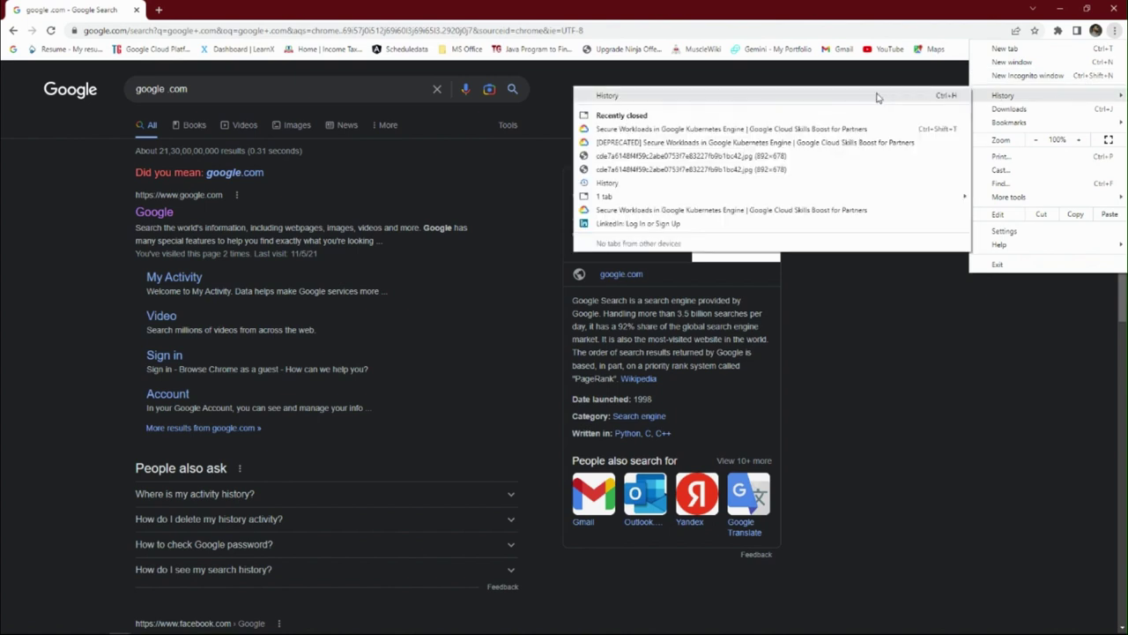
left_click(848, 97)
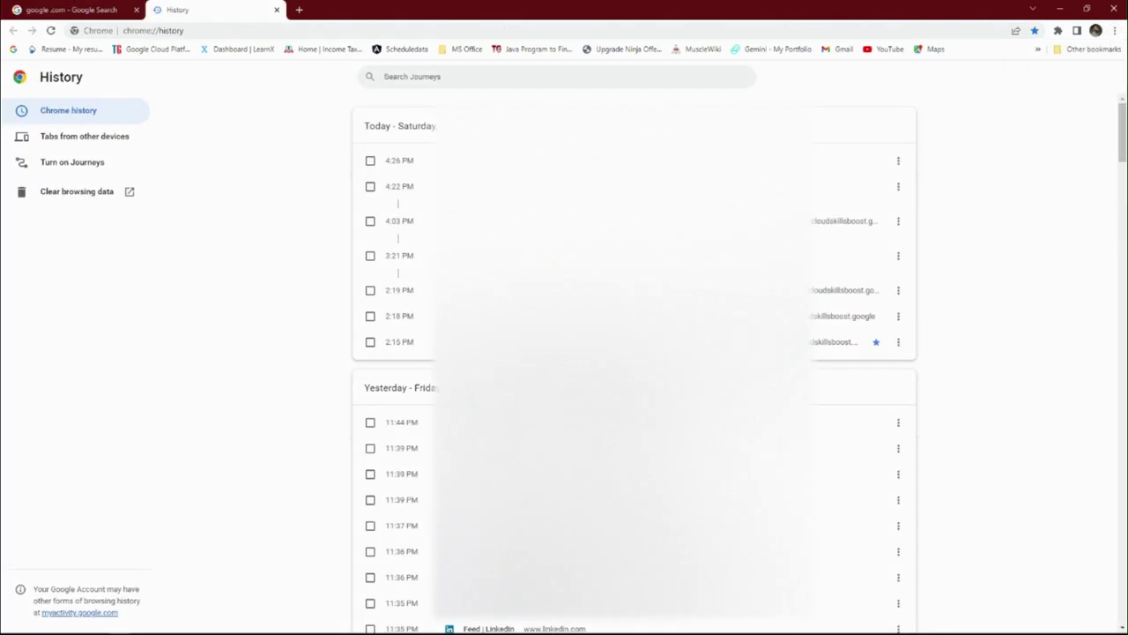
- Look through the browsing history from the most recent days down to the October entries and partway back, and return to the search results page
scroll(697, 338, "down", 8)
scroll(635, 352, "down", 15)
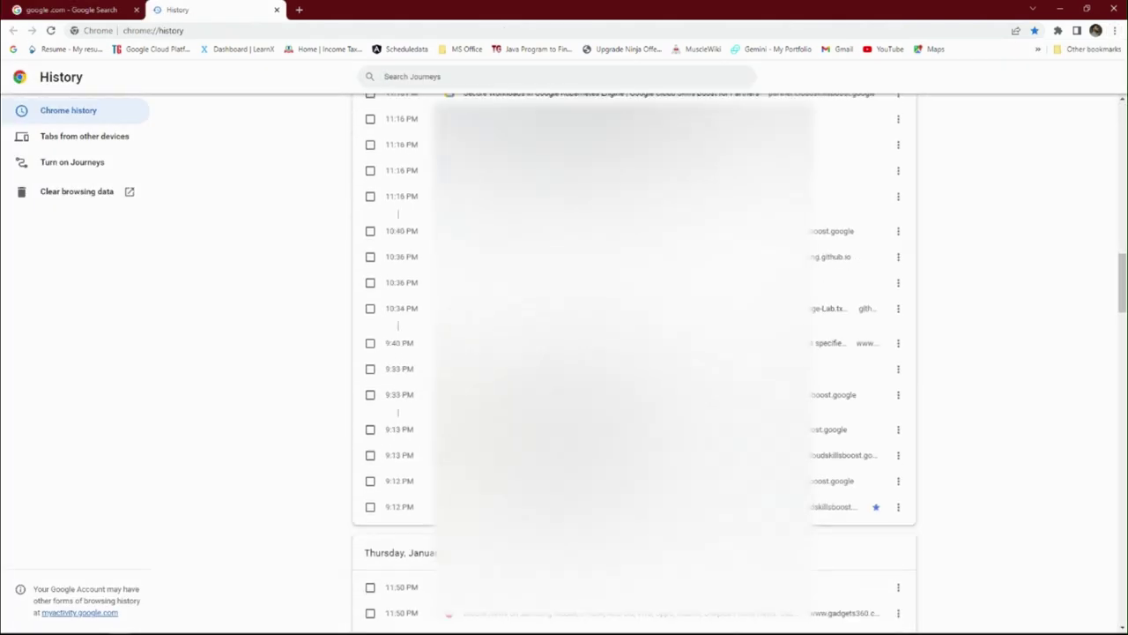
scroll(634, 353, "down", 15)
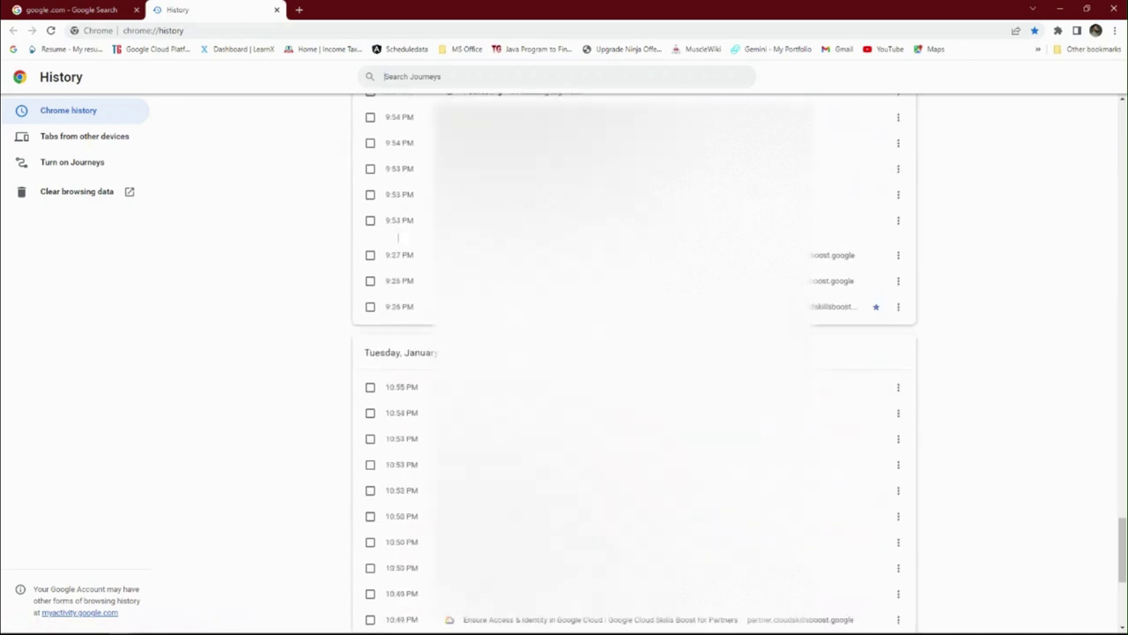
scroll(398, 438, "down", 12)
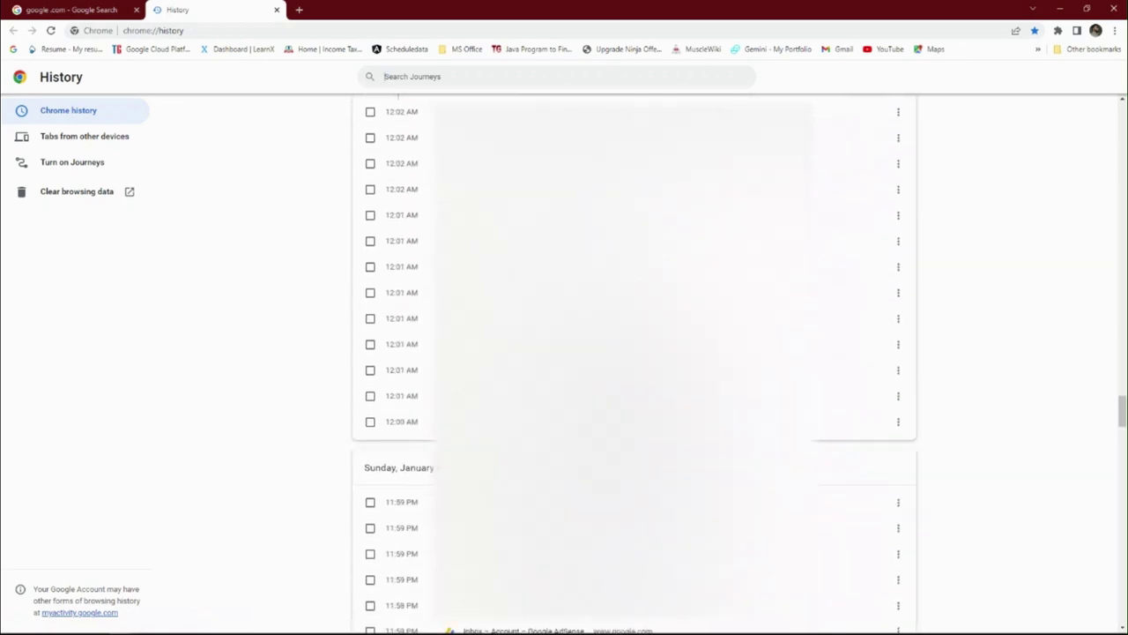
scroll(397, 254, "down", 15)
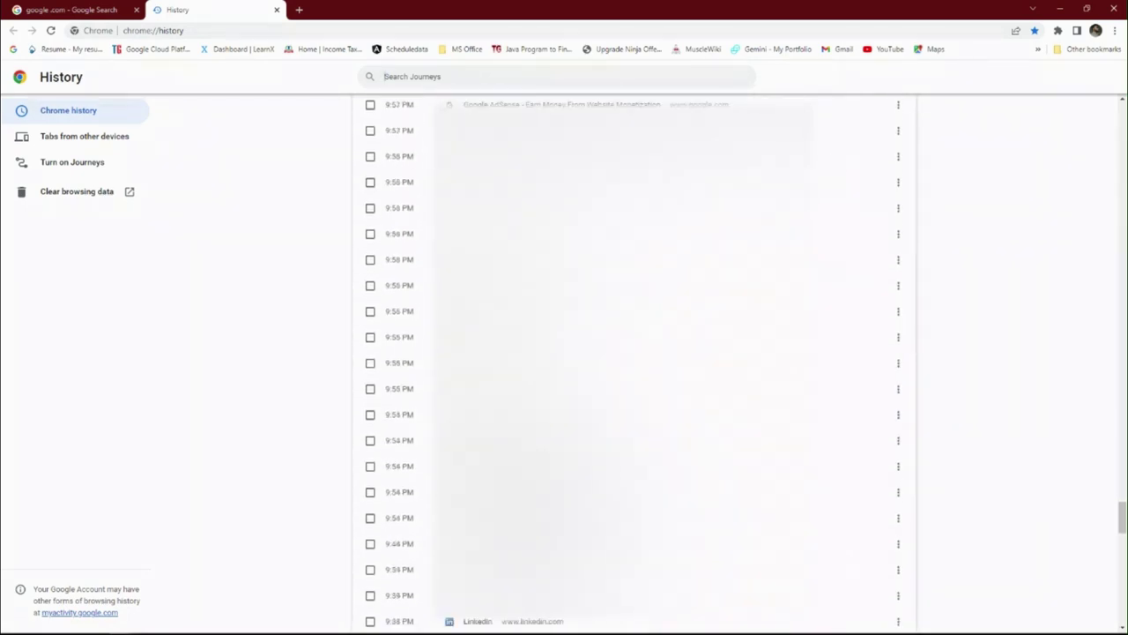
scroll(398, 198, "down", 15)
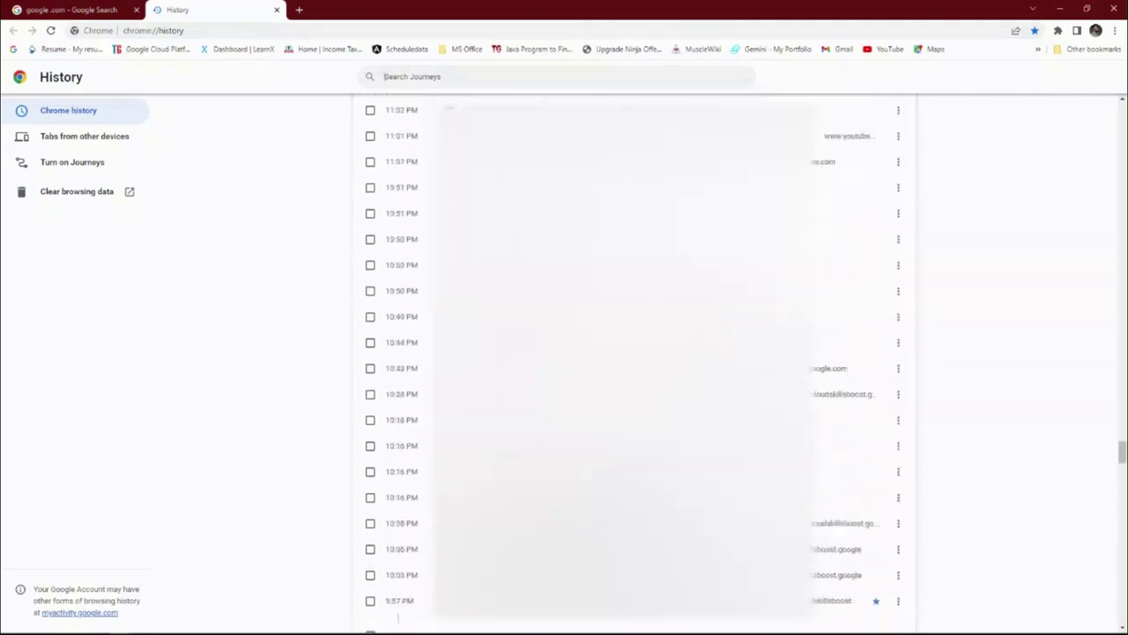
scroll(397, 160, "down", 15)
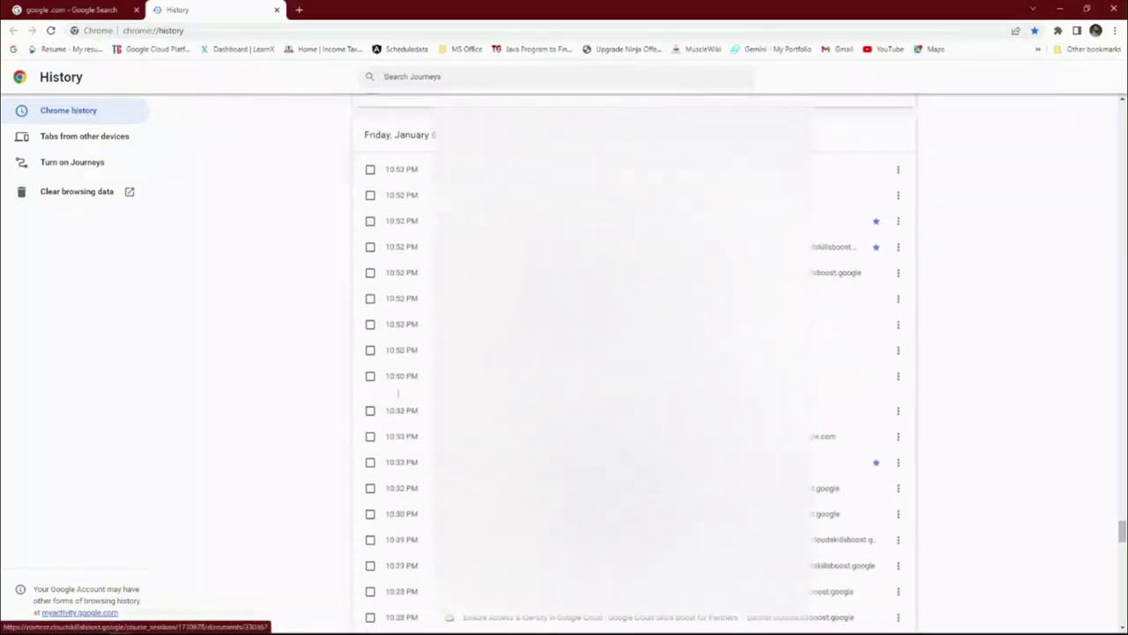
scroll(634, 362, "down", 15)
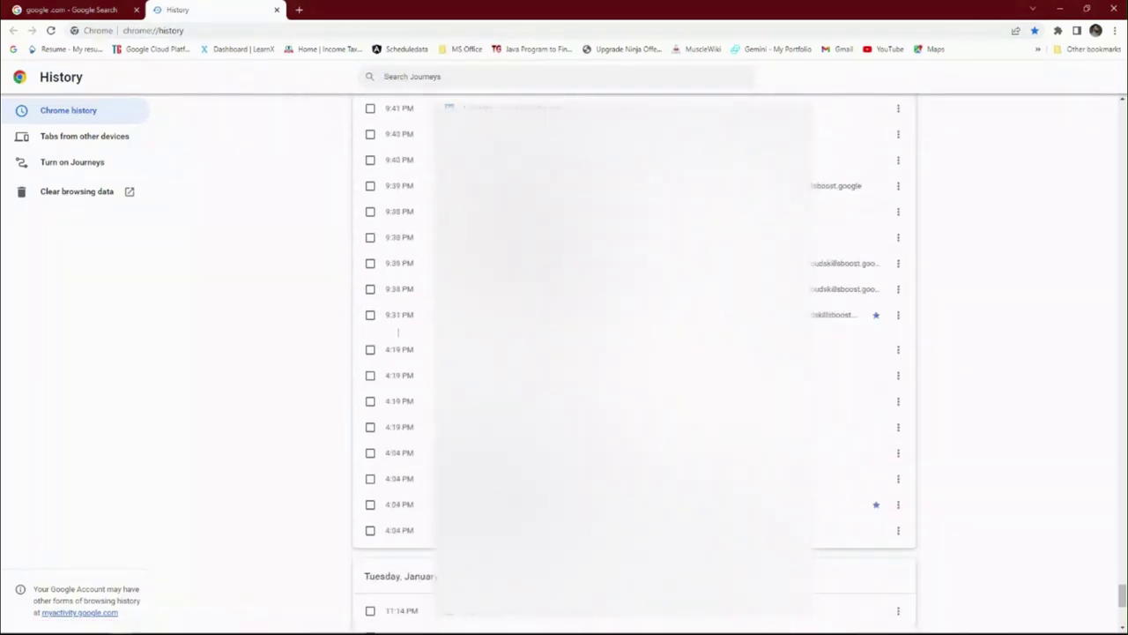
scroll(635, 362, "down", 15)
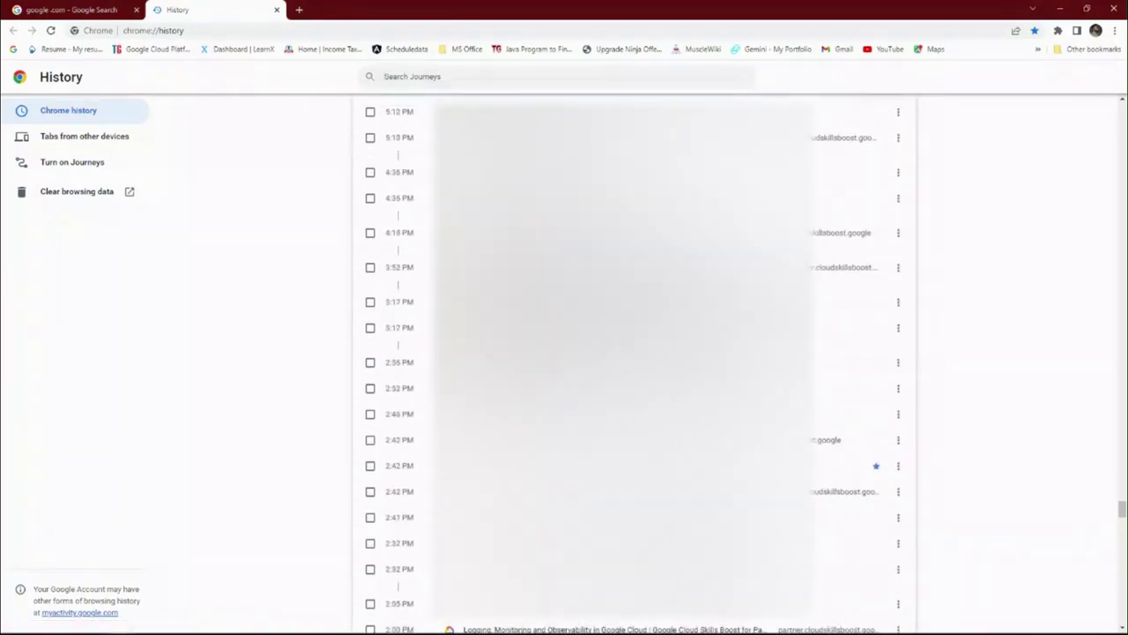
scroll(397, 459, "down", 15)
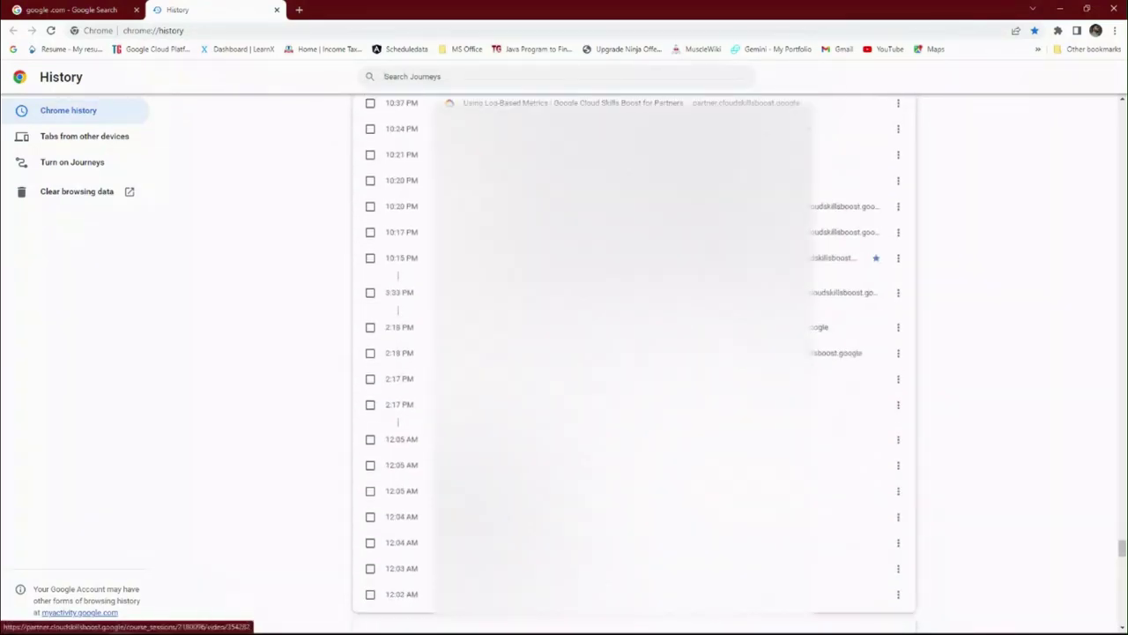
scroll(398, 502, "down", 15)
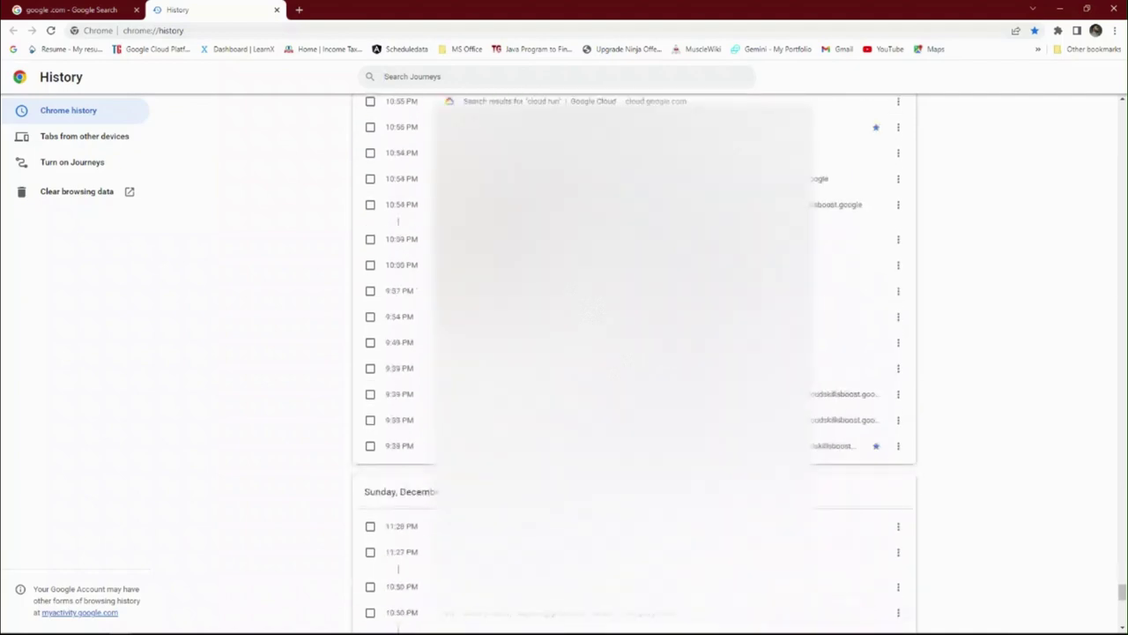
scroll(634, 362, "down", 15)
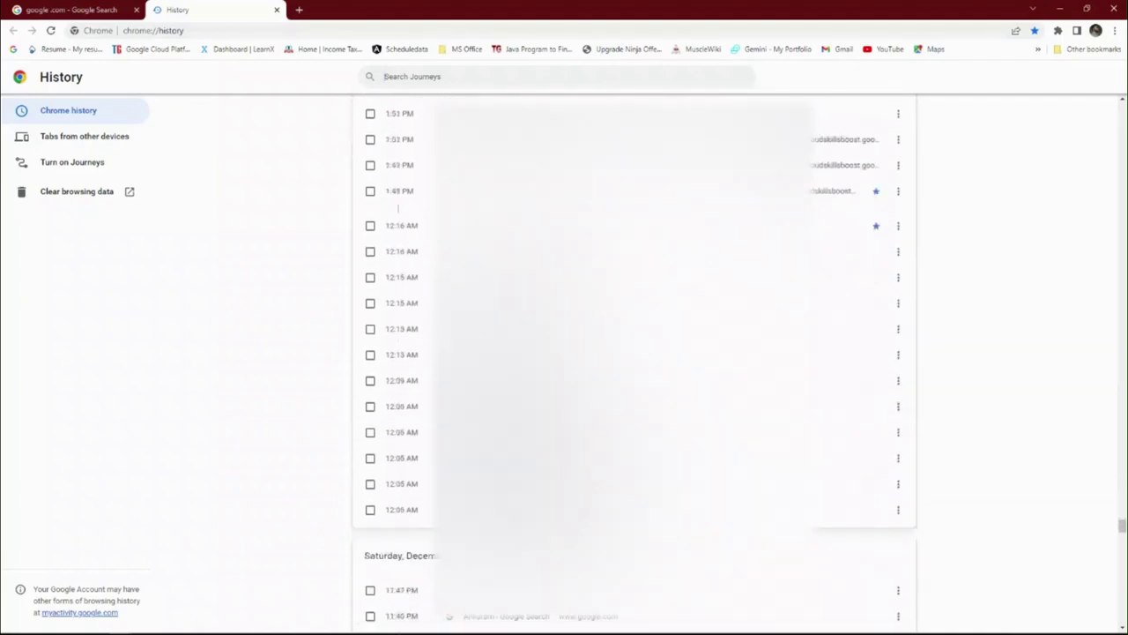
scroll(635, 361, "down", 20)
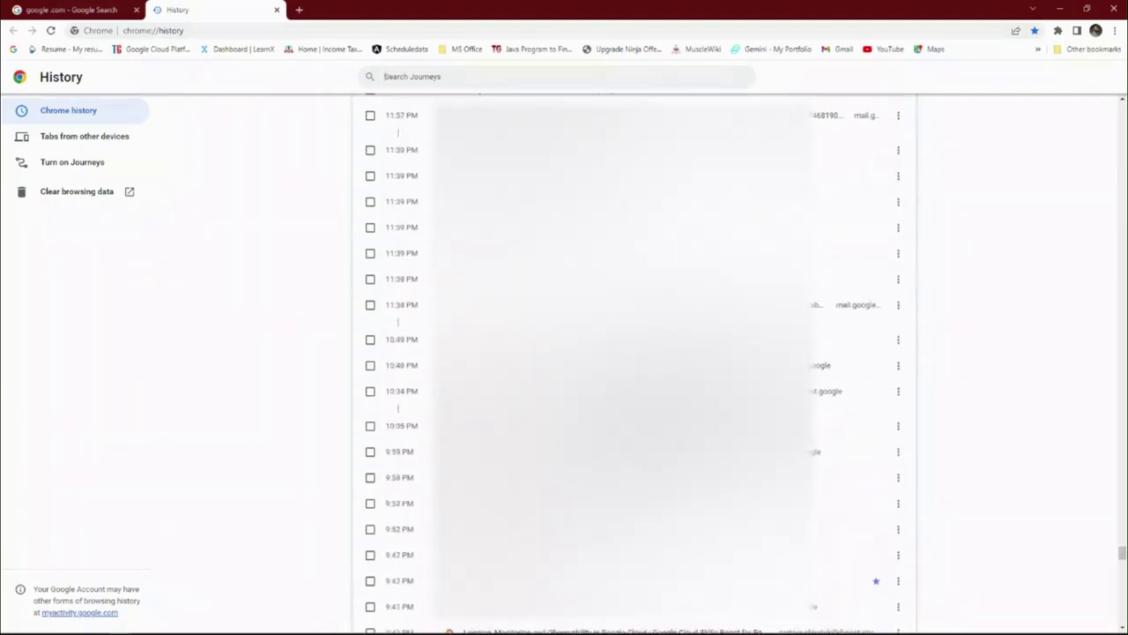
scroll(634, 362, "down", 20)
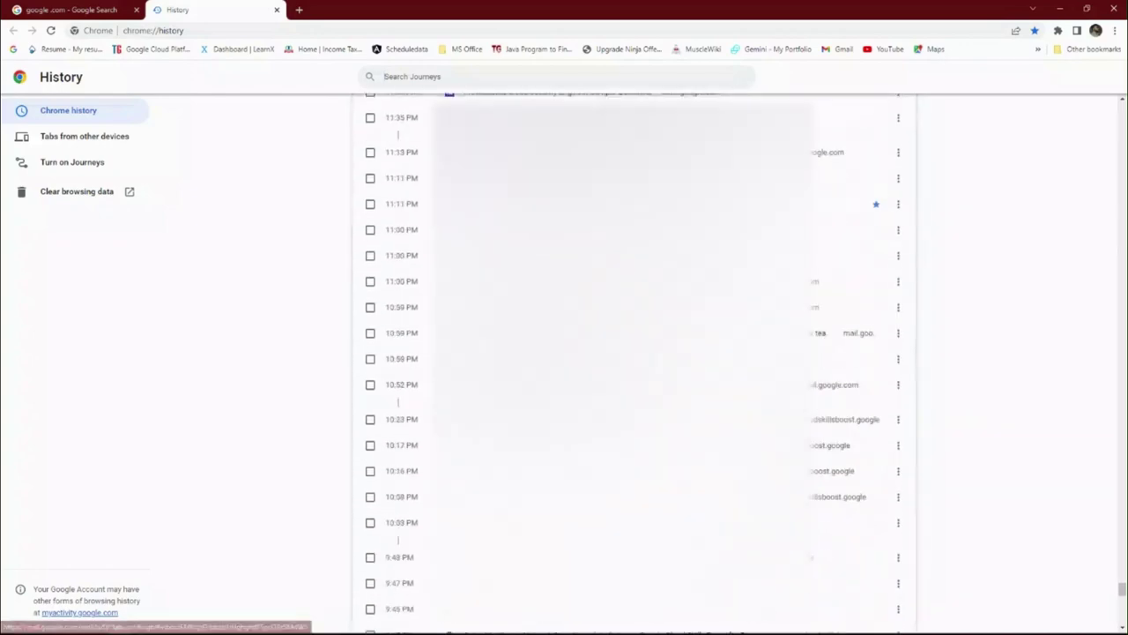
scroll(635, 361, "down", 20)
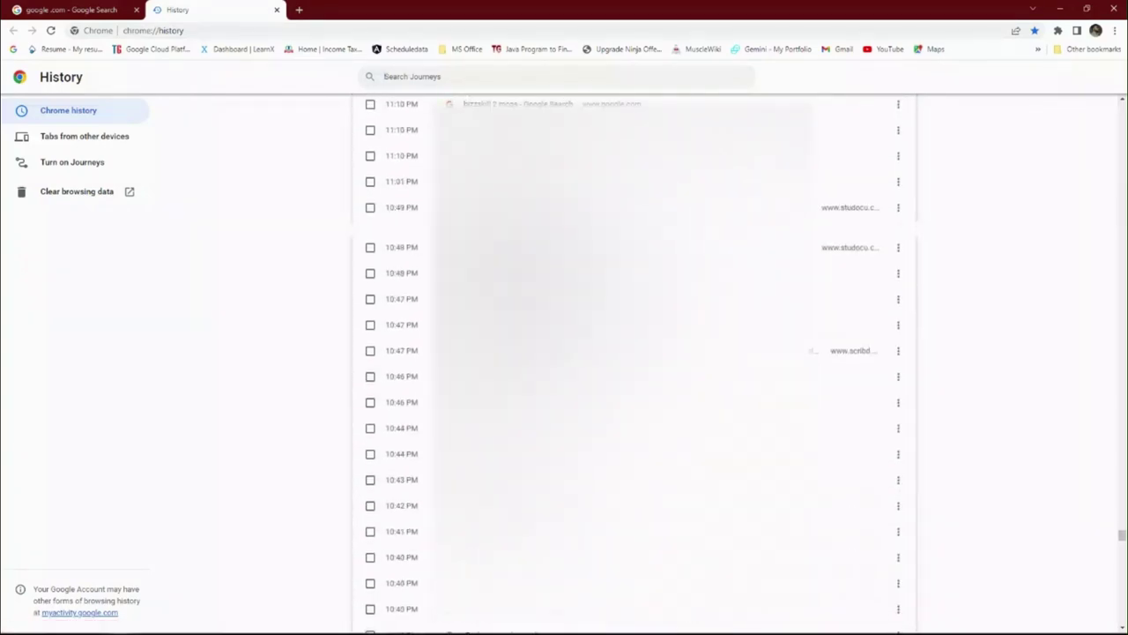
scroll(635, 362, "down", 20)
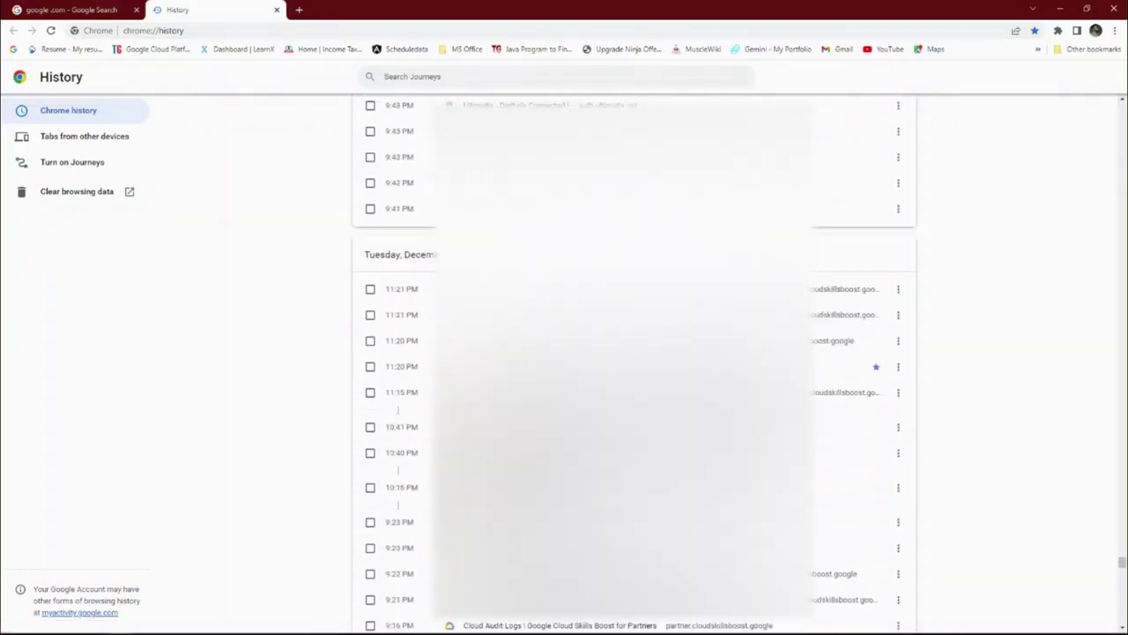
scroll(635, 361, "down", 20)
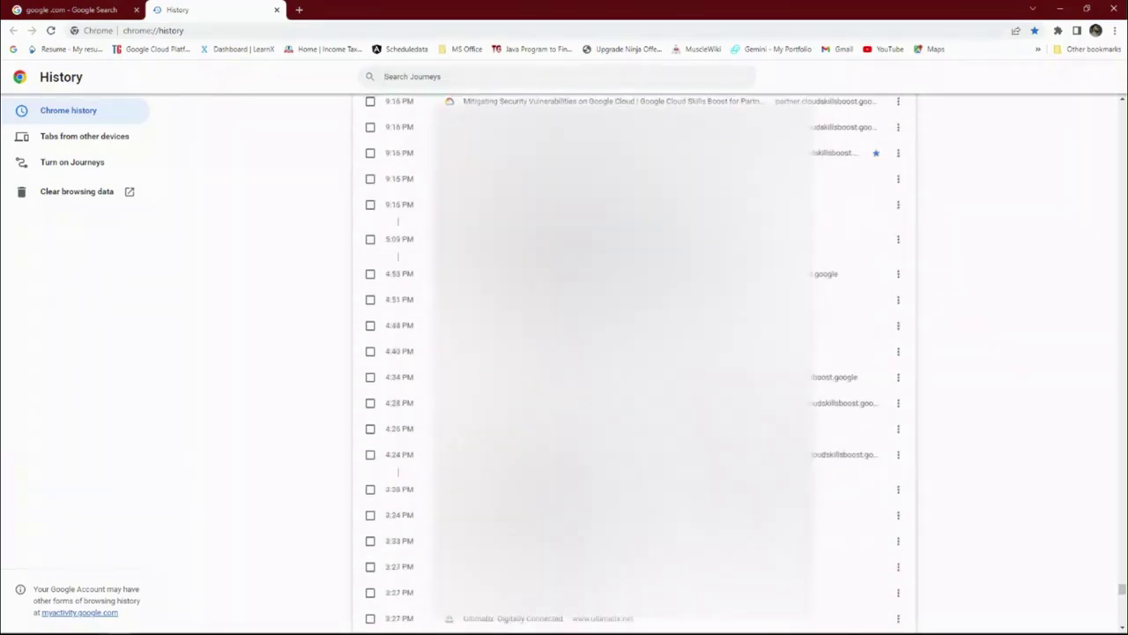
scroll(1123, 617, "down", 15)
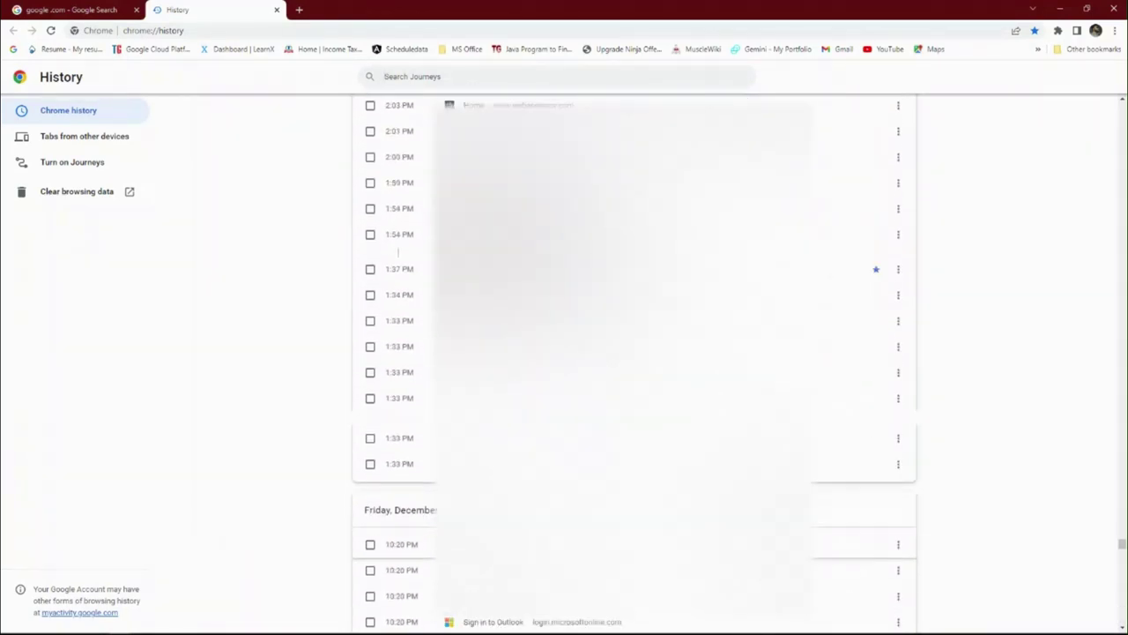
left_click_drag(1123, 574, 1122, 622)
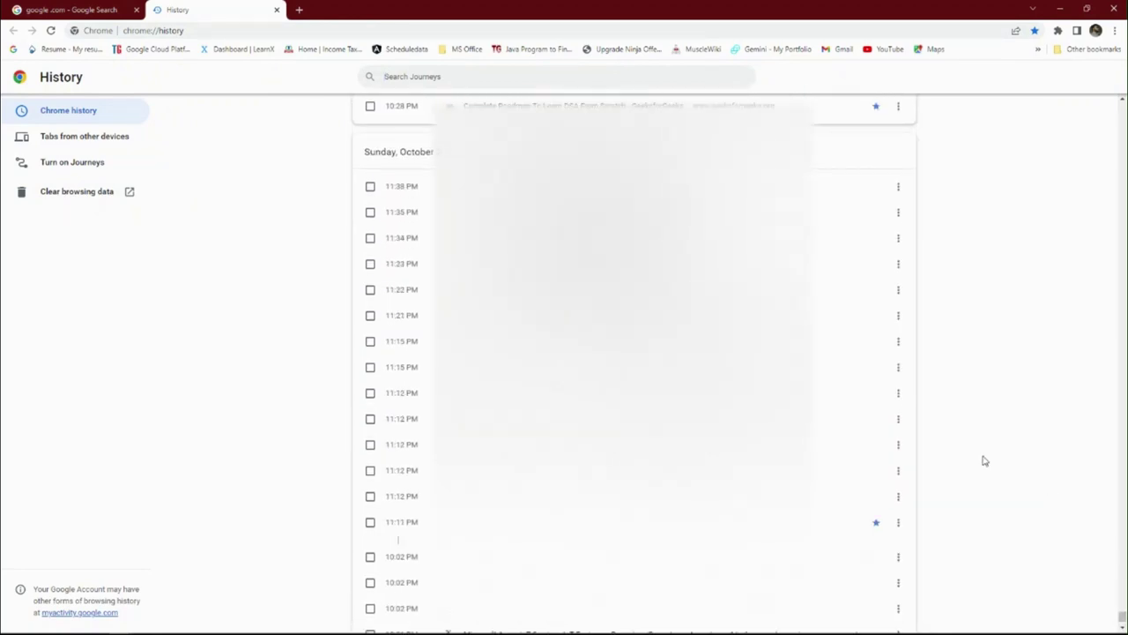
scroll(398, 539, "up", 2)
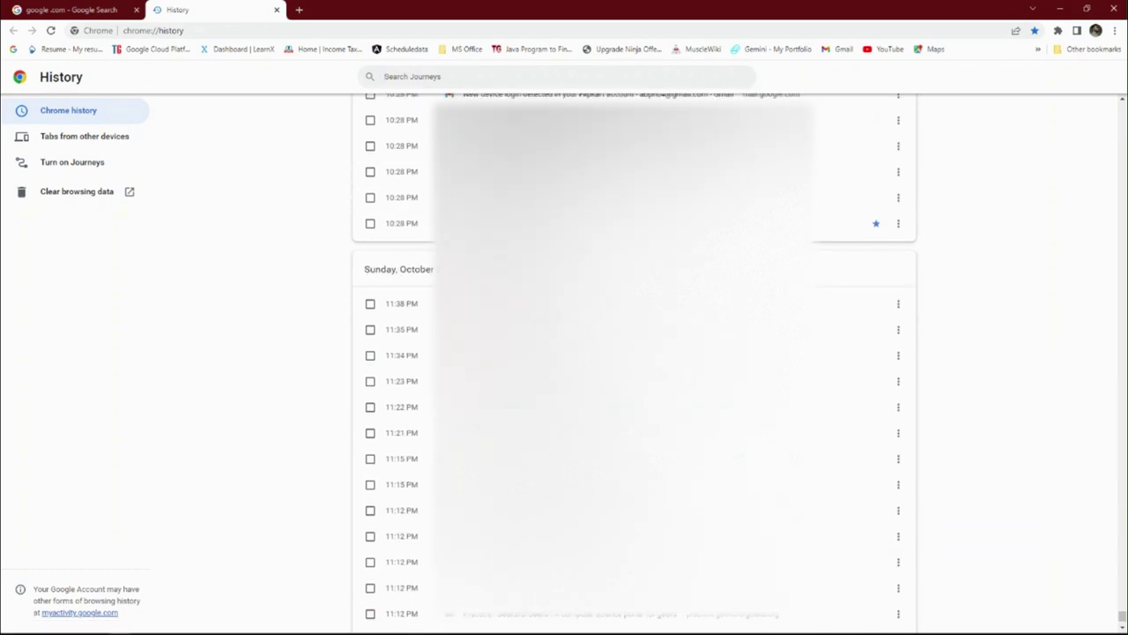
scroll(635, 353, "up", 20)
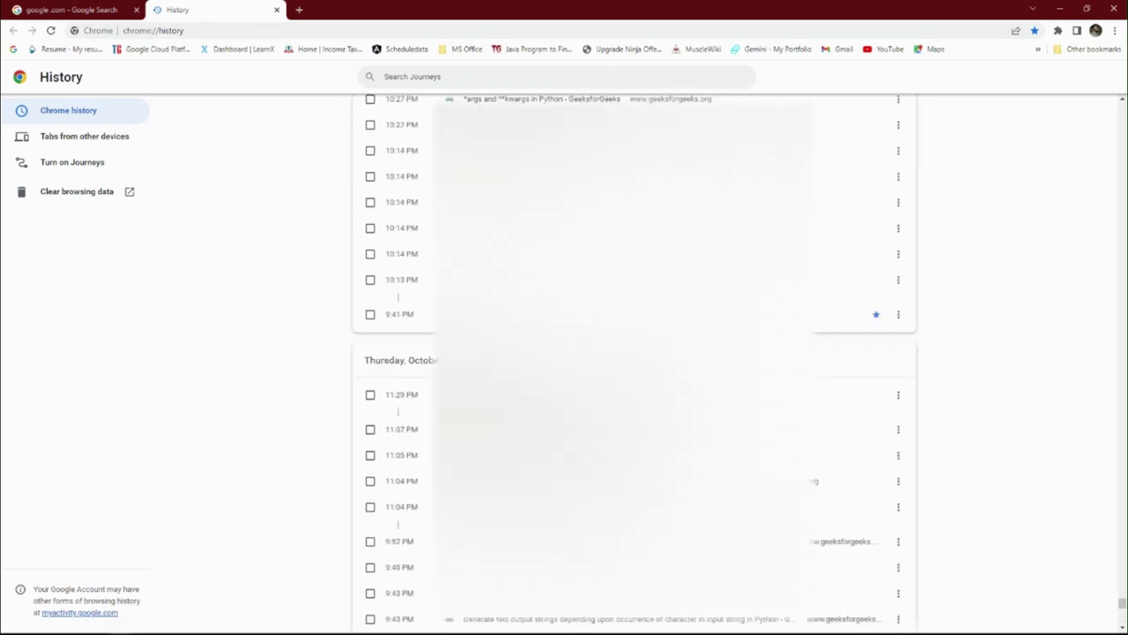
scroll(635, 352, "up", 20)
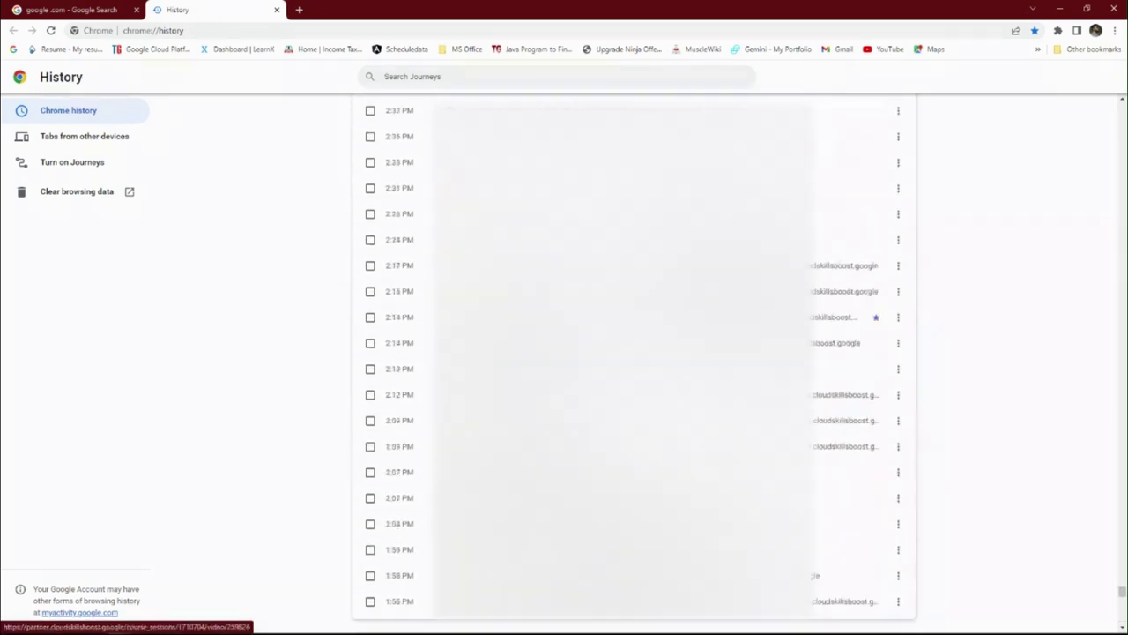
scroll(635, 352, "up", 20)
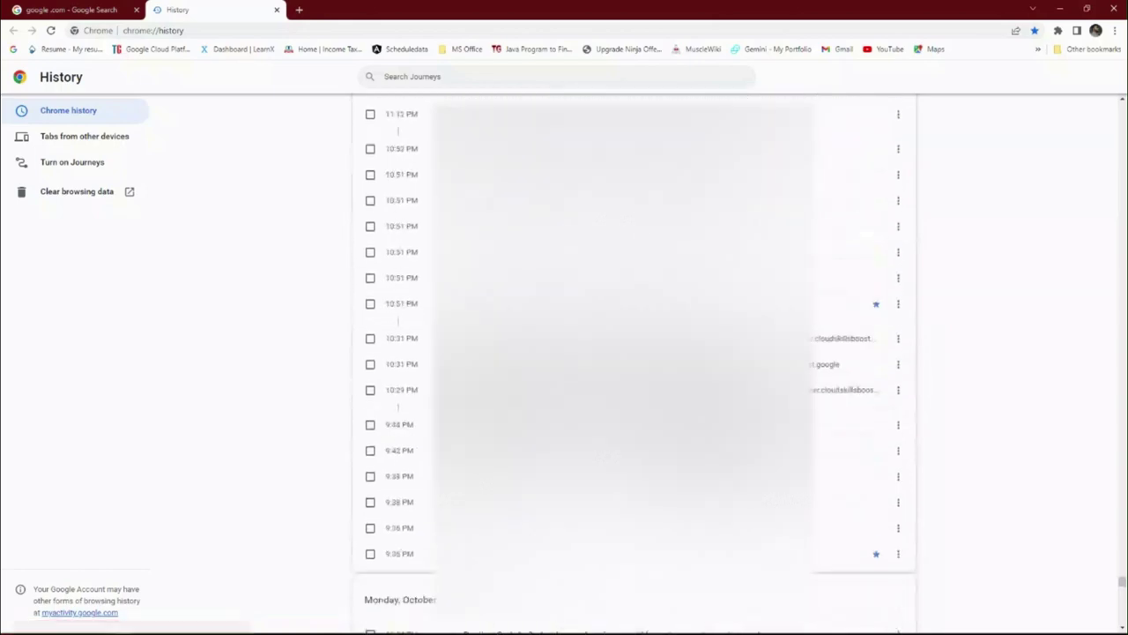
scroll(635, 353, "up", 20)
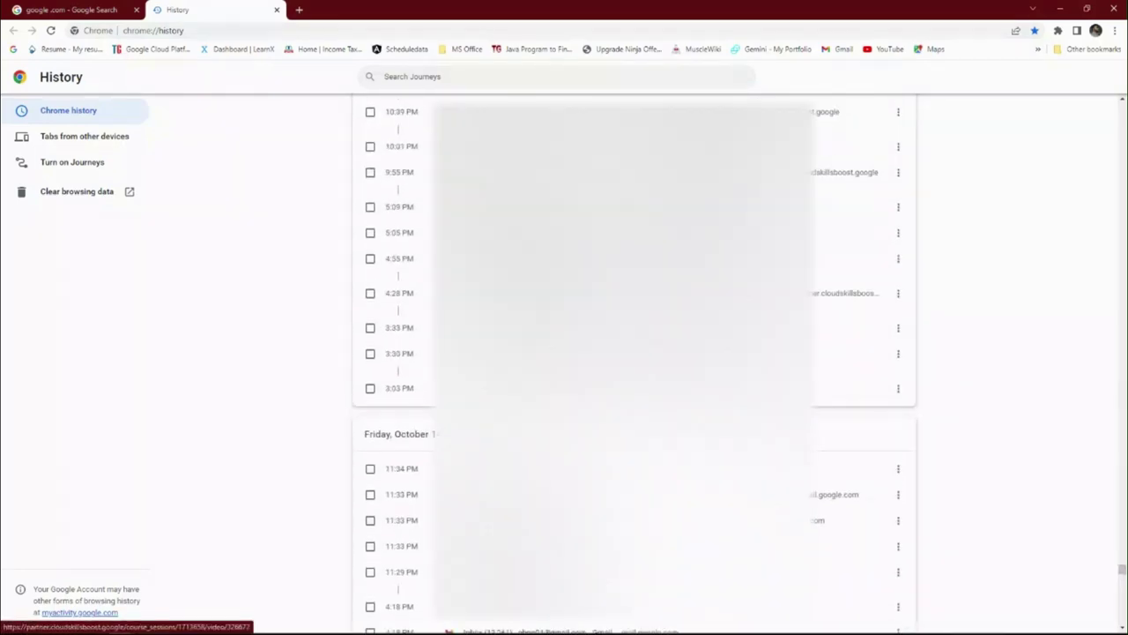
scroll(635, 352, "up", 20)
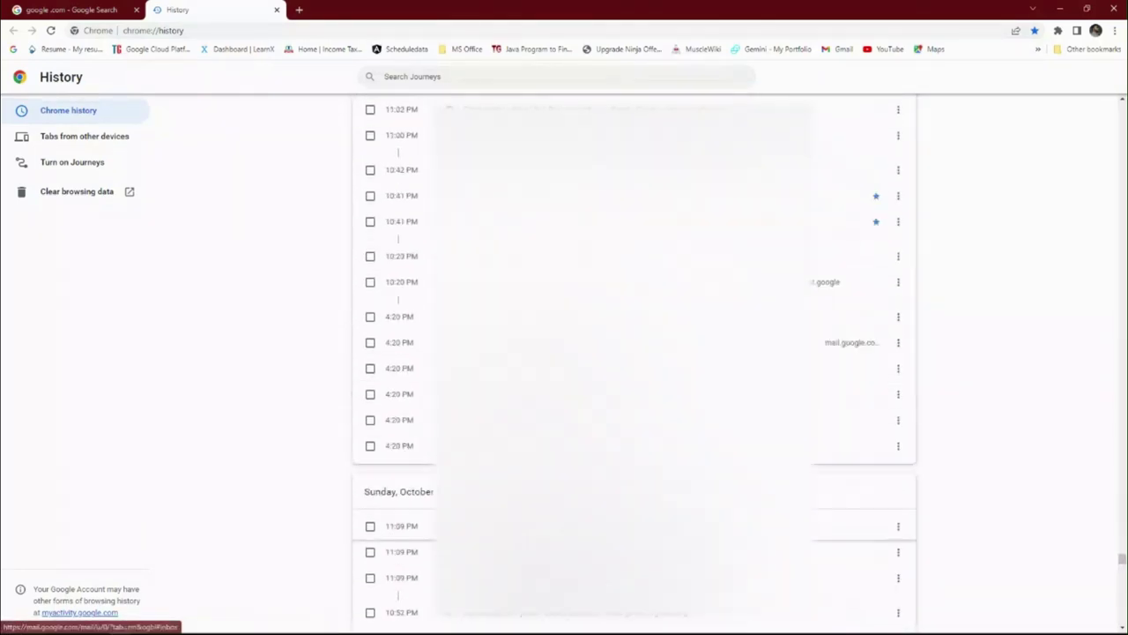
scroll(635, 352, "up", 20)
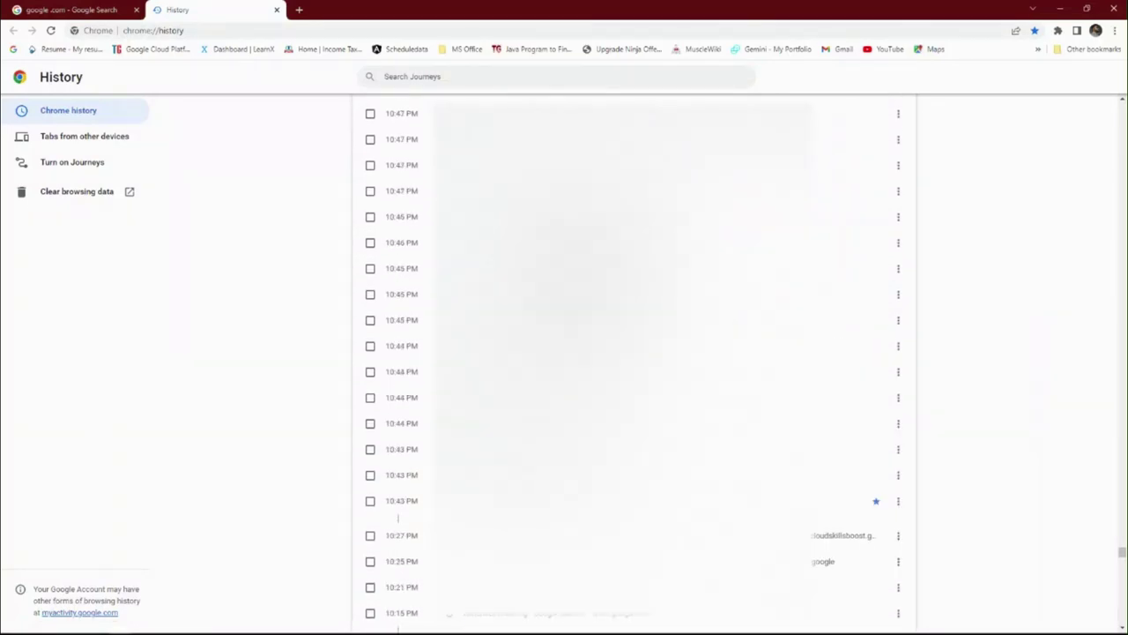
scroll(635, 352, "up", 2)
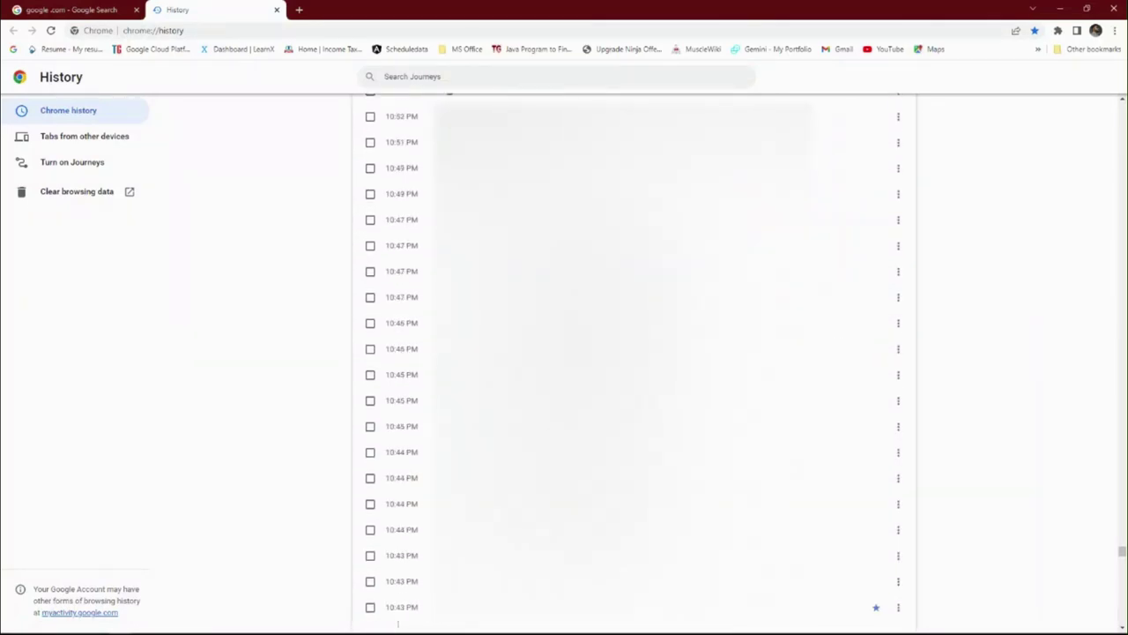
left_click(84, 10)
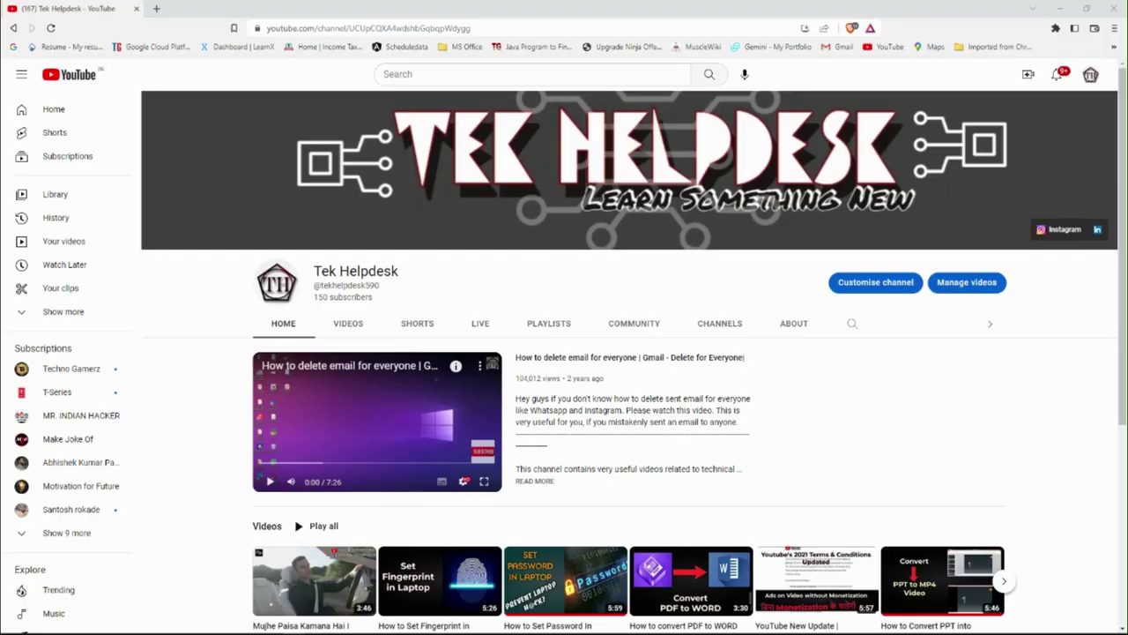
- Search the web for "stack overflow" in a new tab and open the main Stack Overflow result
left_click(156, 9)
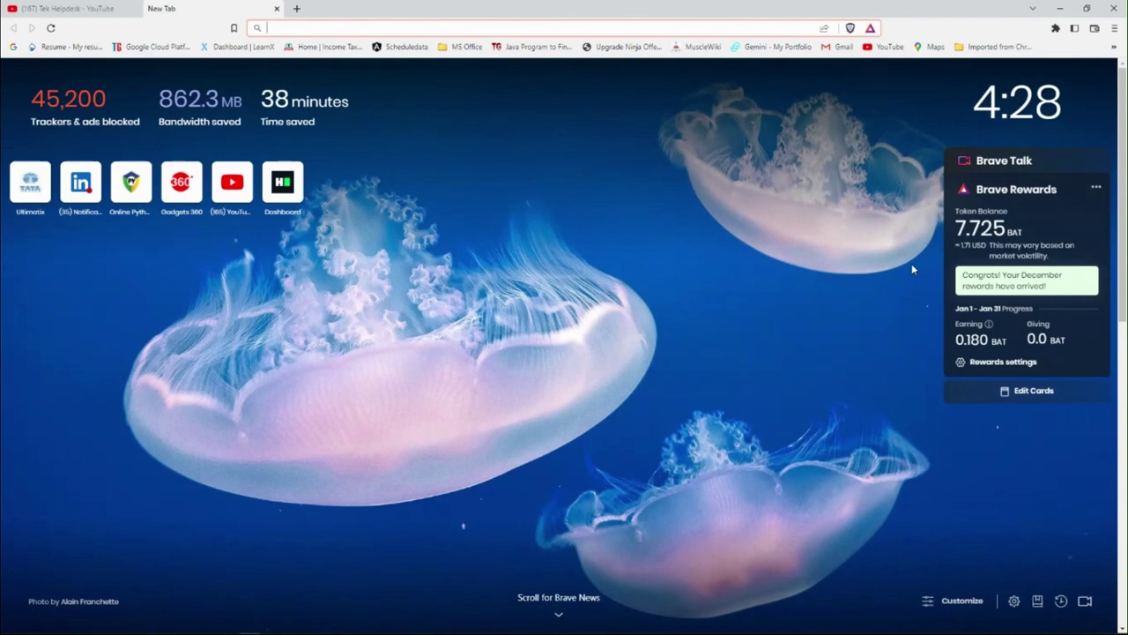
type("stack overflow")
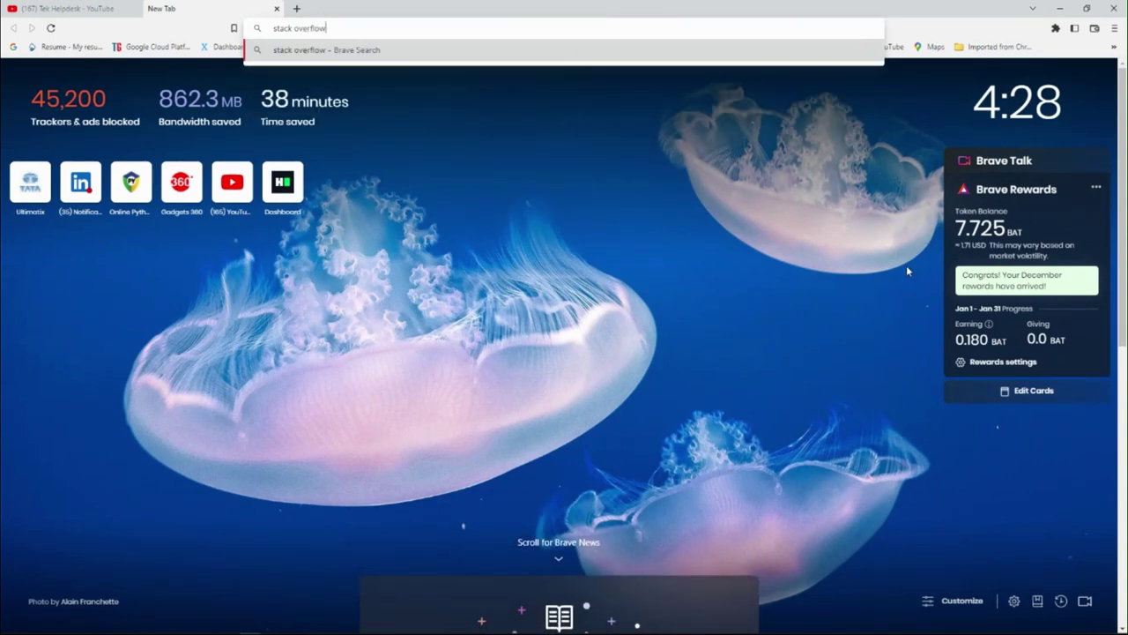
key("Return")
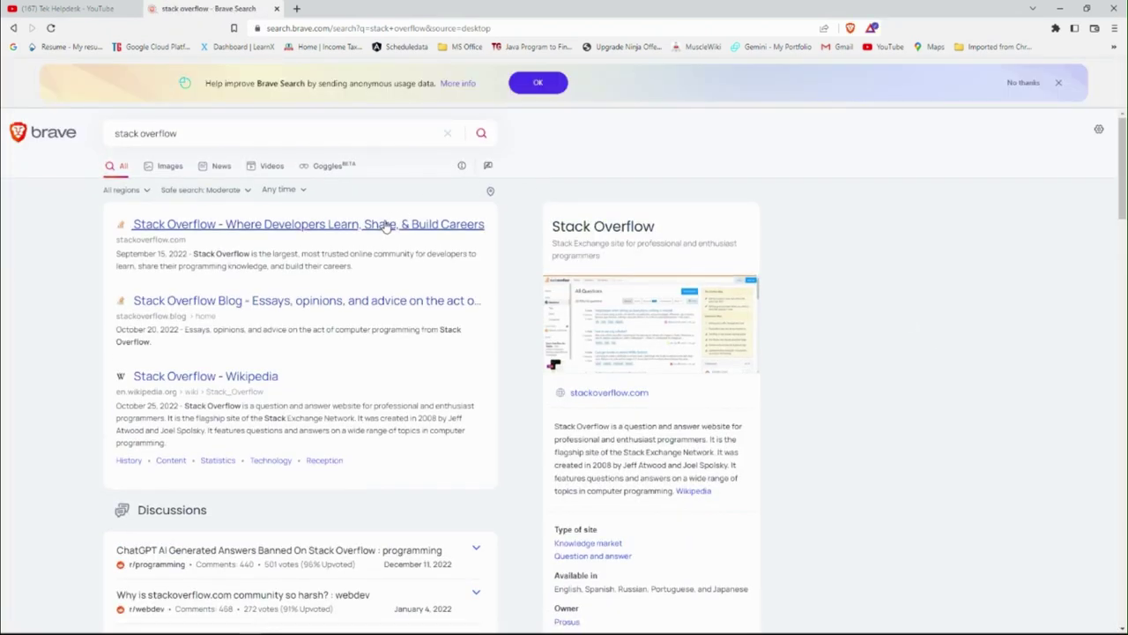
left_click(386, 227)
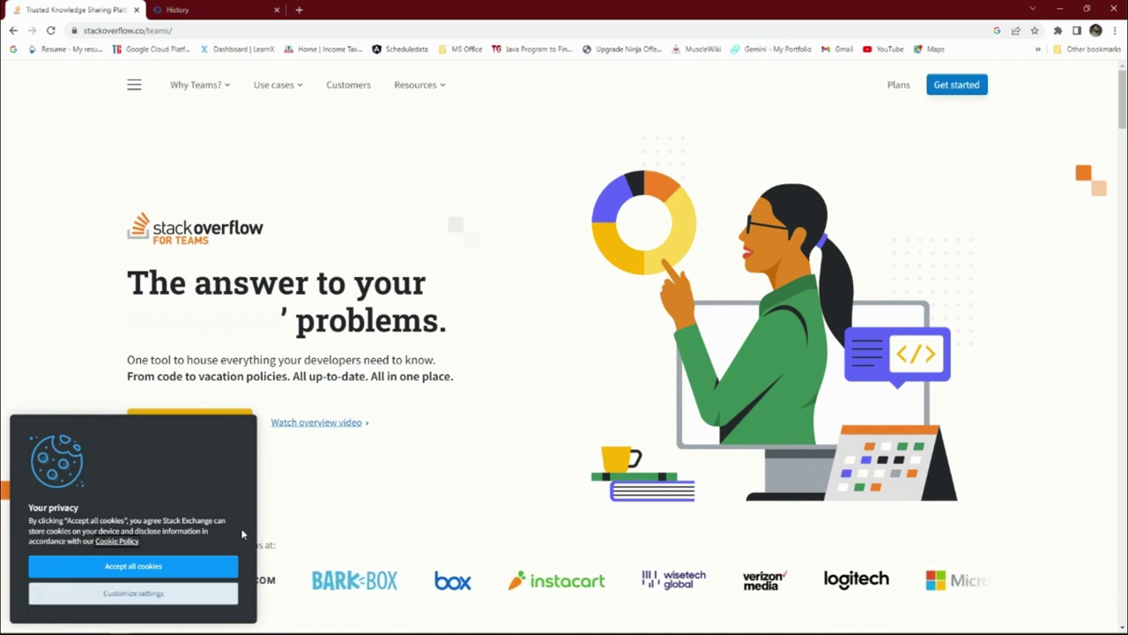
left_click_drag(40, 534, 399, 357)
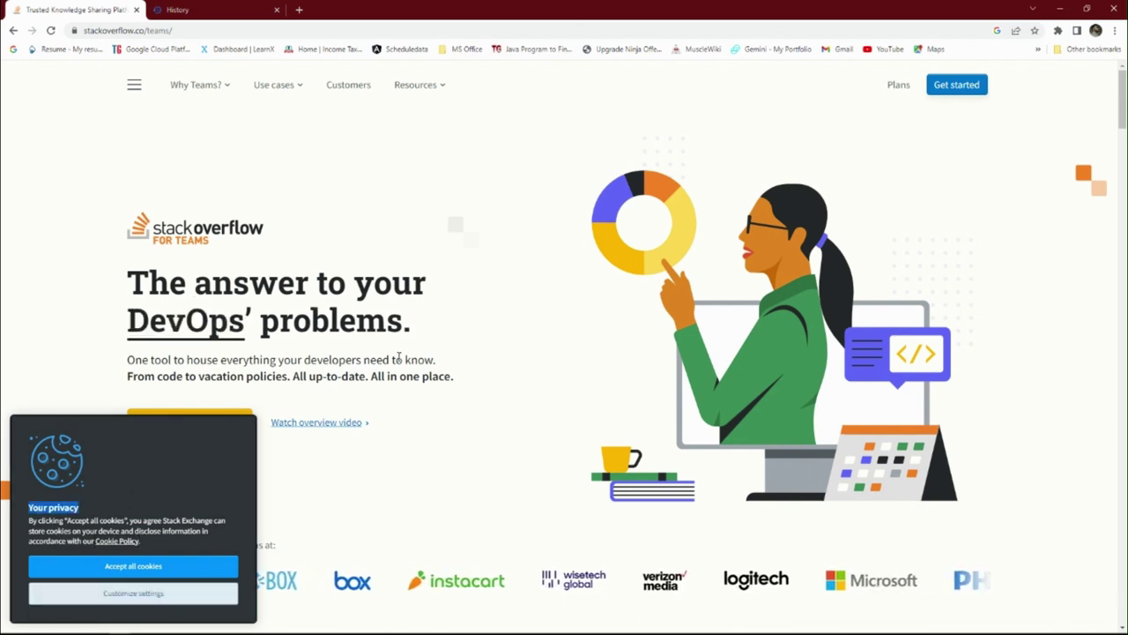
left_click(211, 183)
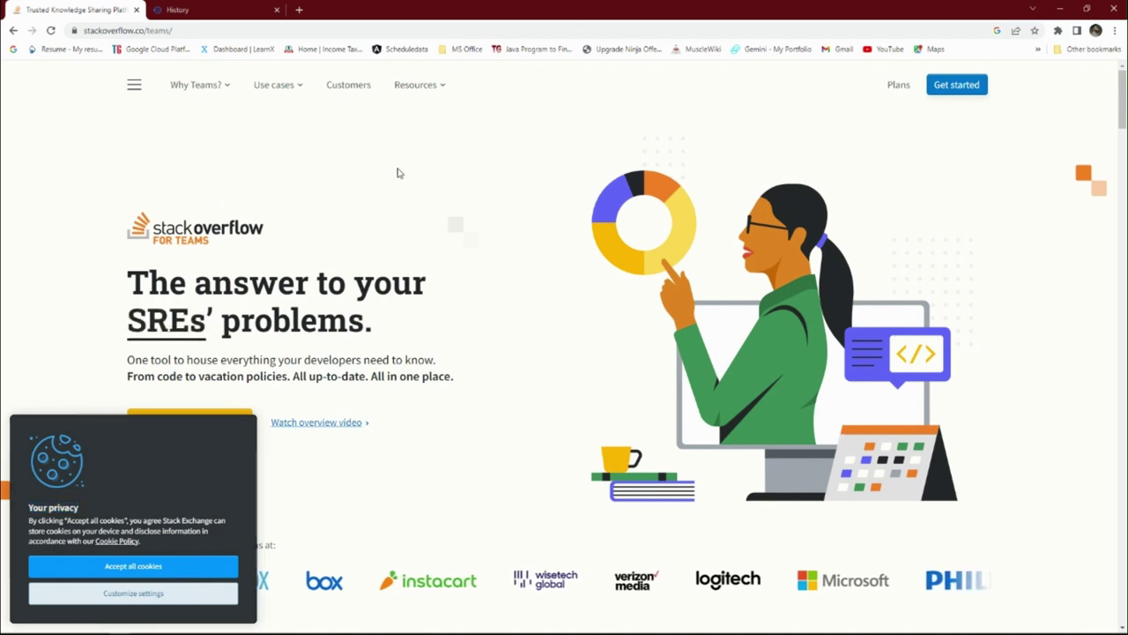
left_click(279, 85)
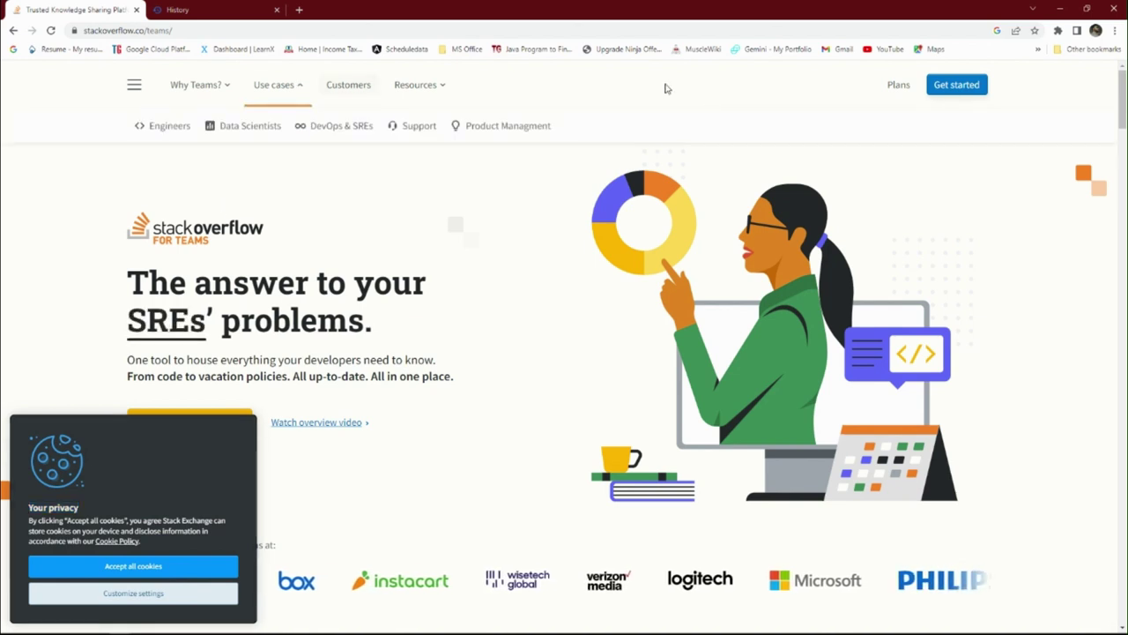
left_click(1120, 492)
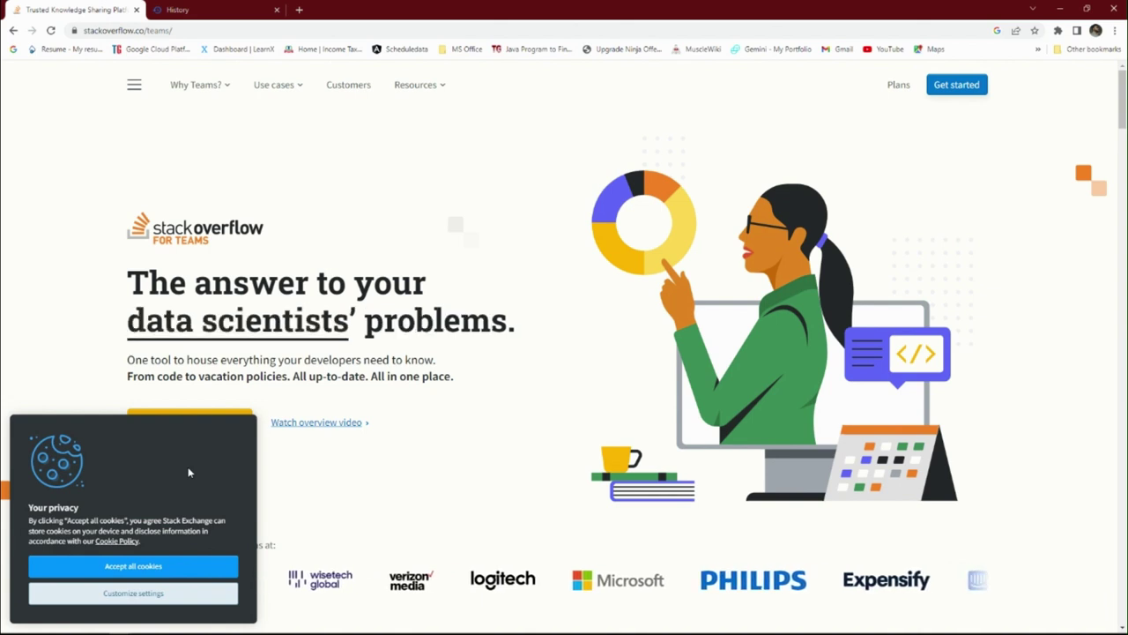
- Customize the cookie settings on the Stack Overflow for Teams page, allow all cookies, and glance over the page
left_click(158, 597)
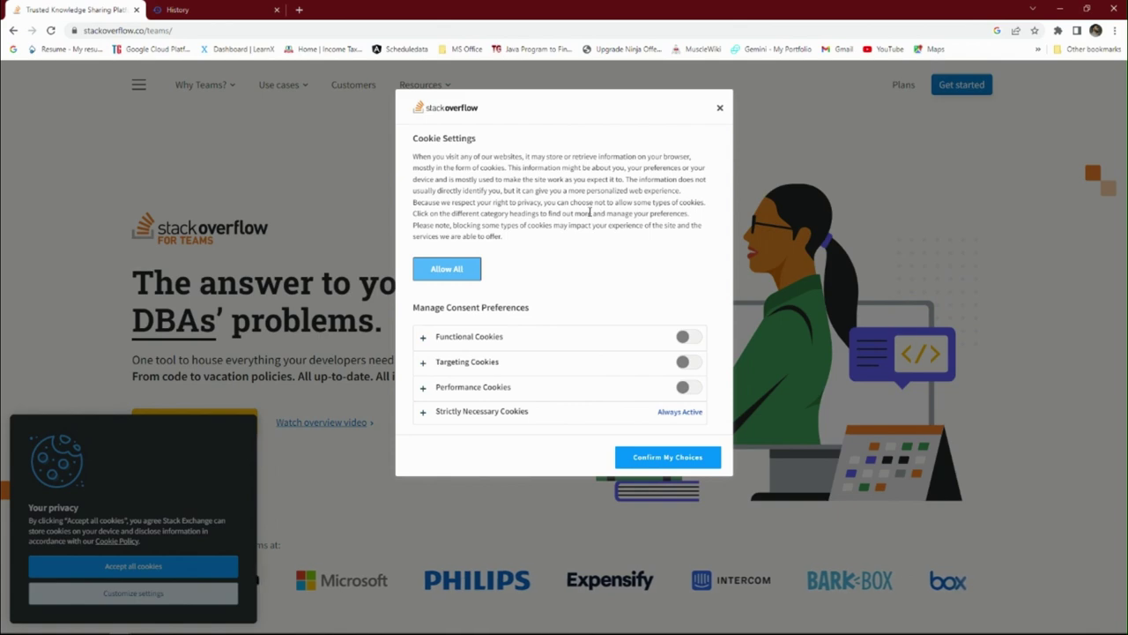
left_click(450, 270)
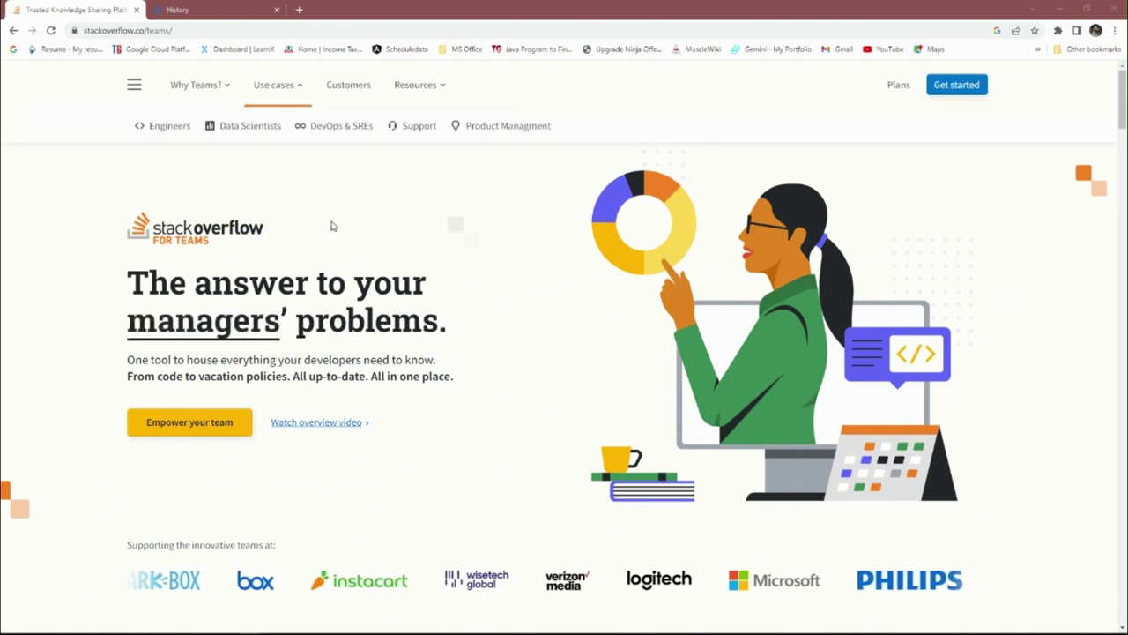
scroll(498, 431, "down", 1)
scroll(498, 432, "down", 2)
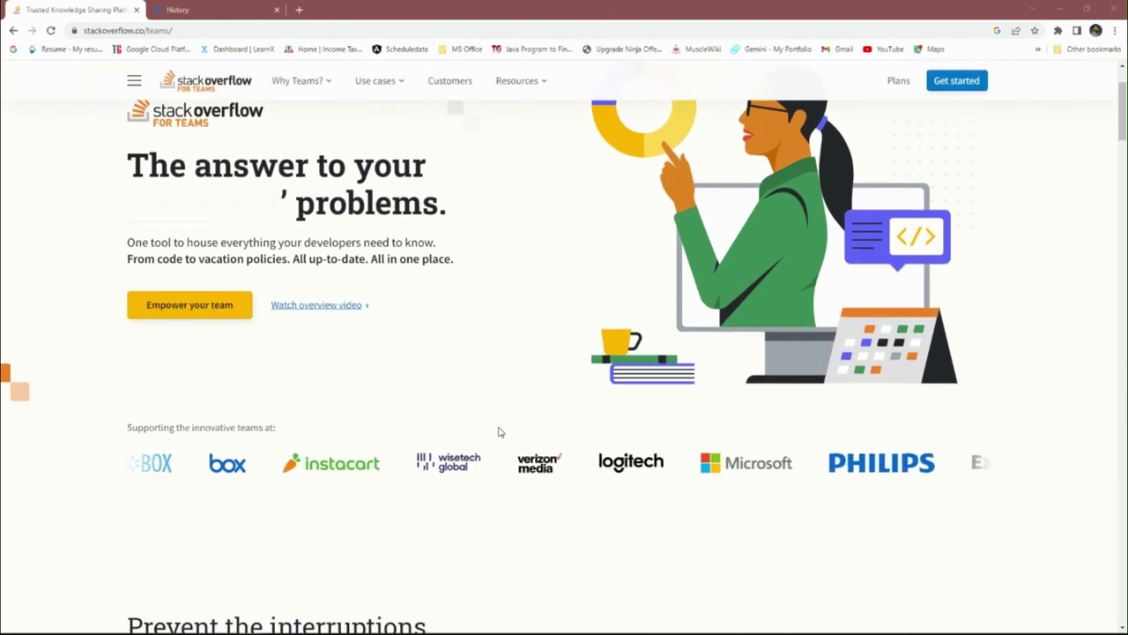
scroll(498, 432, "up", 3)
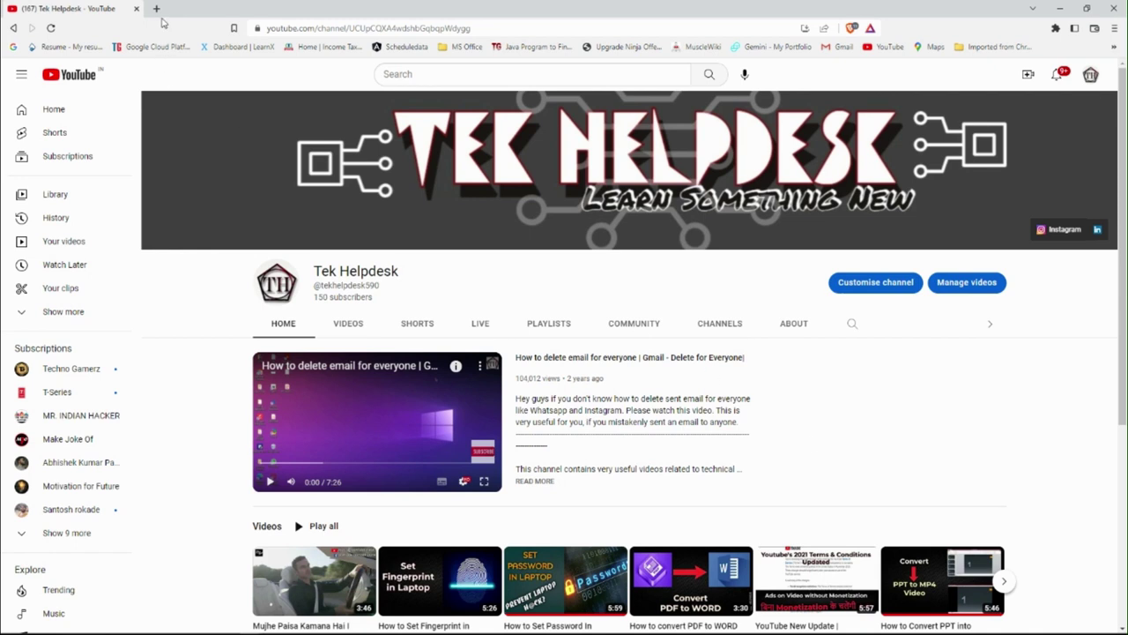
- Switch to Chrome and go back from the Stack Overflow page to the "google .com" search results
mouse_move(143, 631)
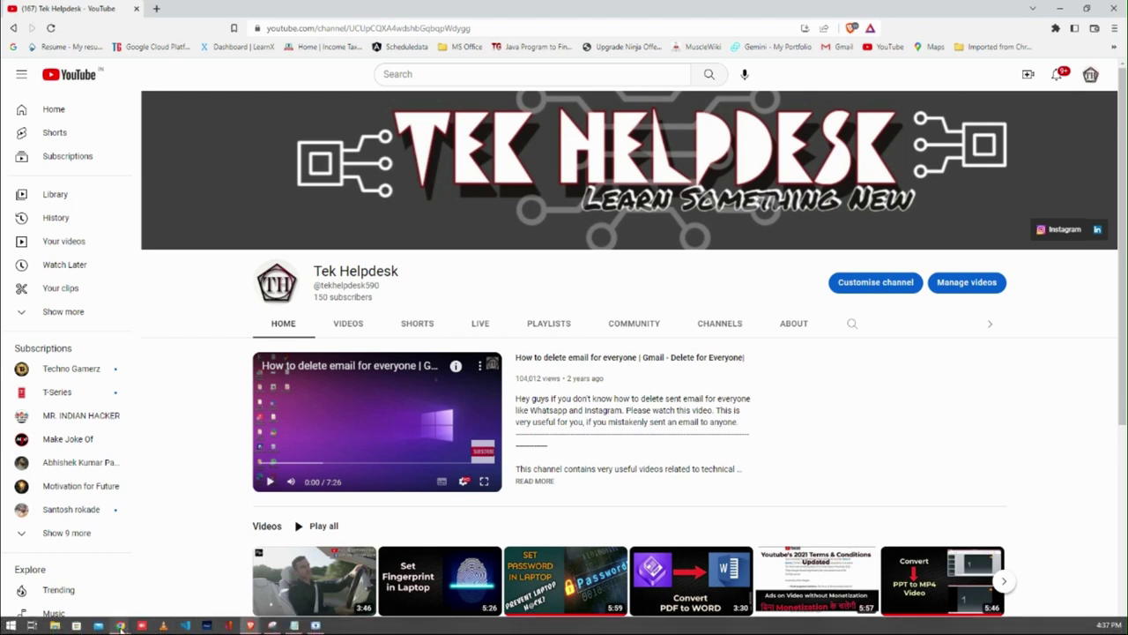
left_click(60, 579)
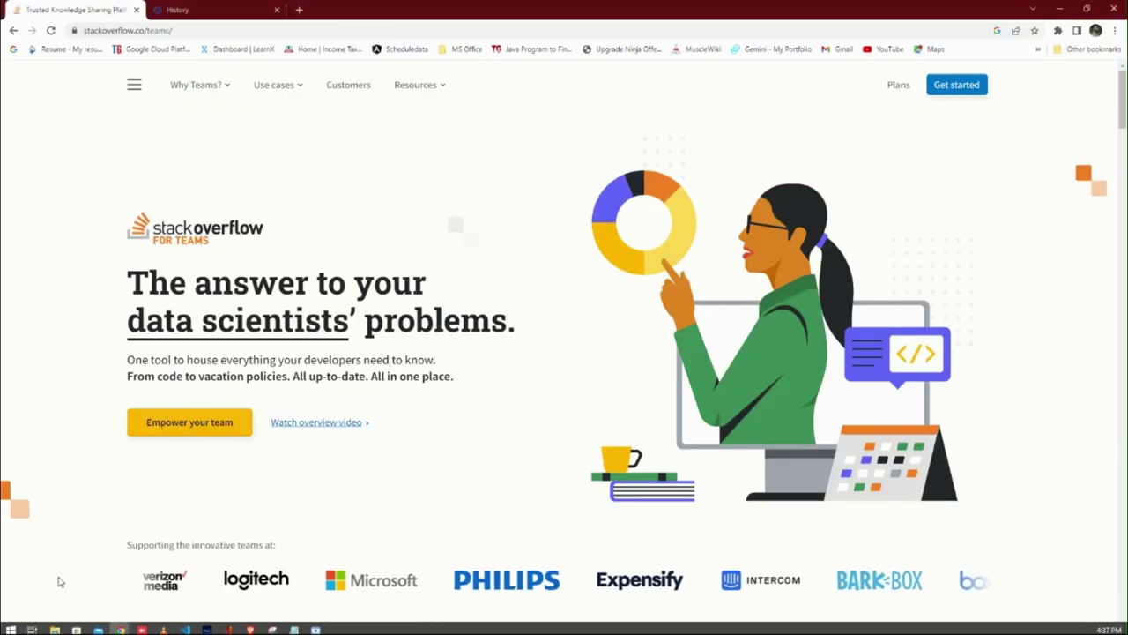
left_click(180, 85)
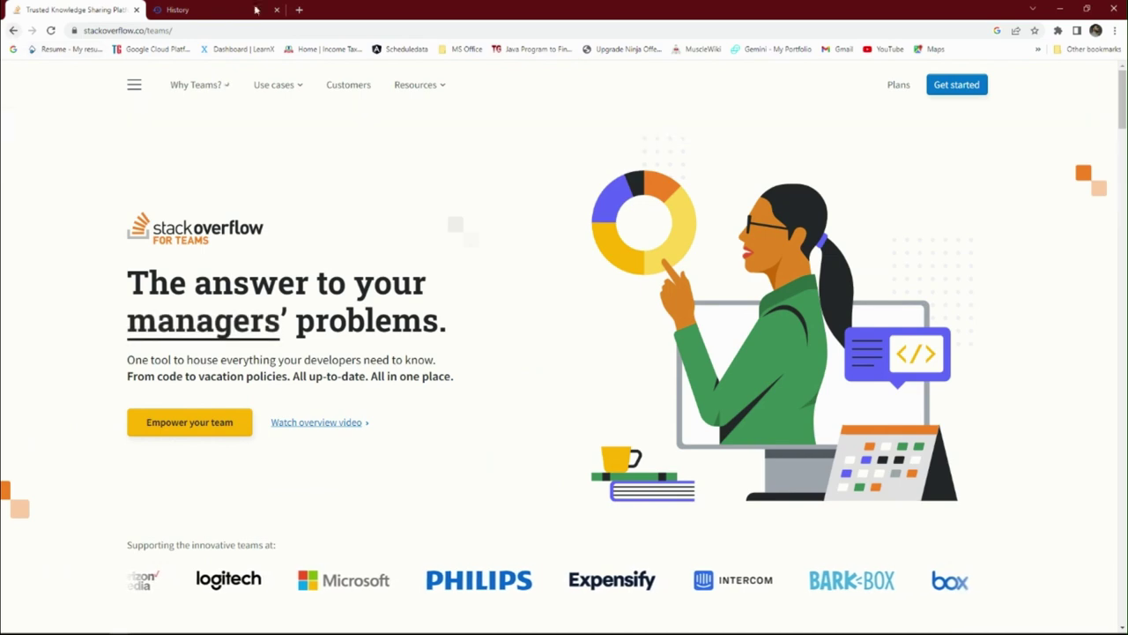
left_click(13, 31)
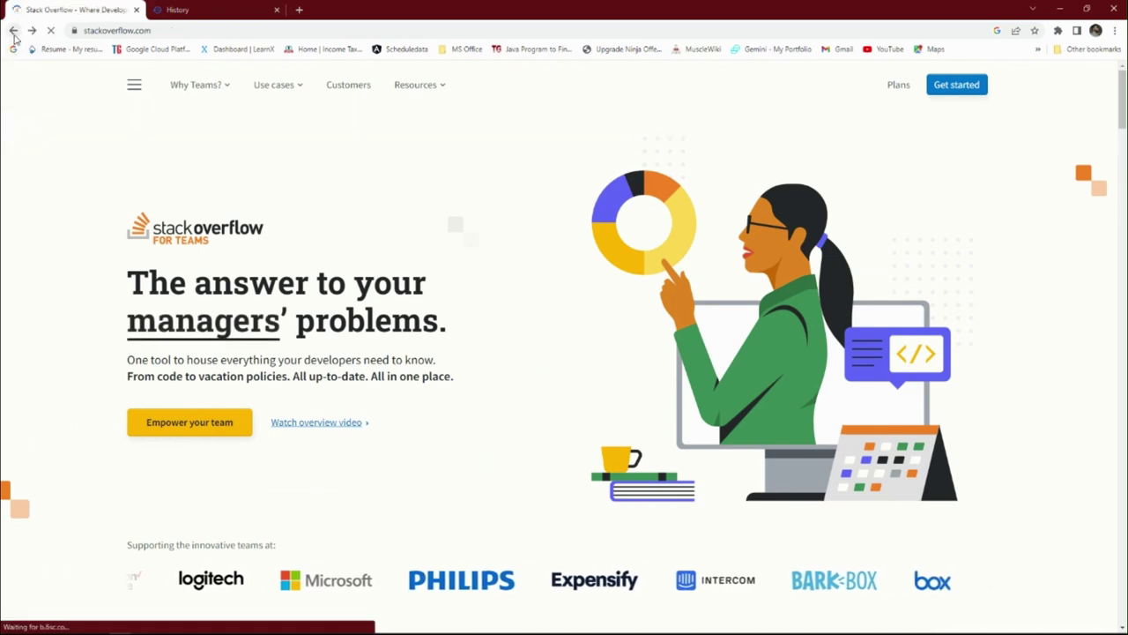
left_click(13, 31)
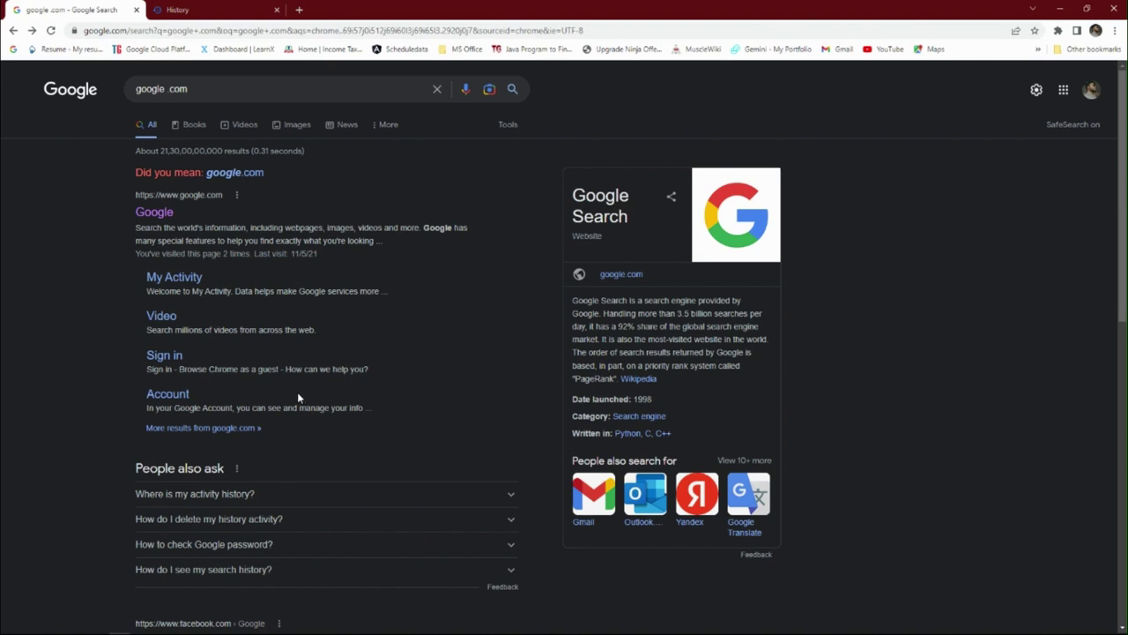
- Open the browser settings and search them for "cookies"
left_click(1116, 32)
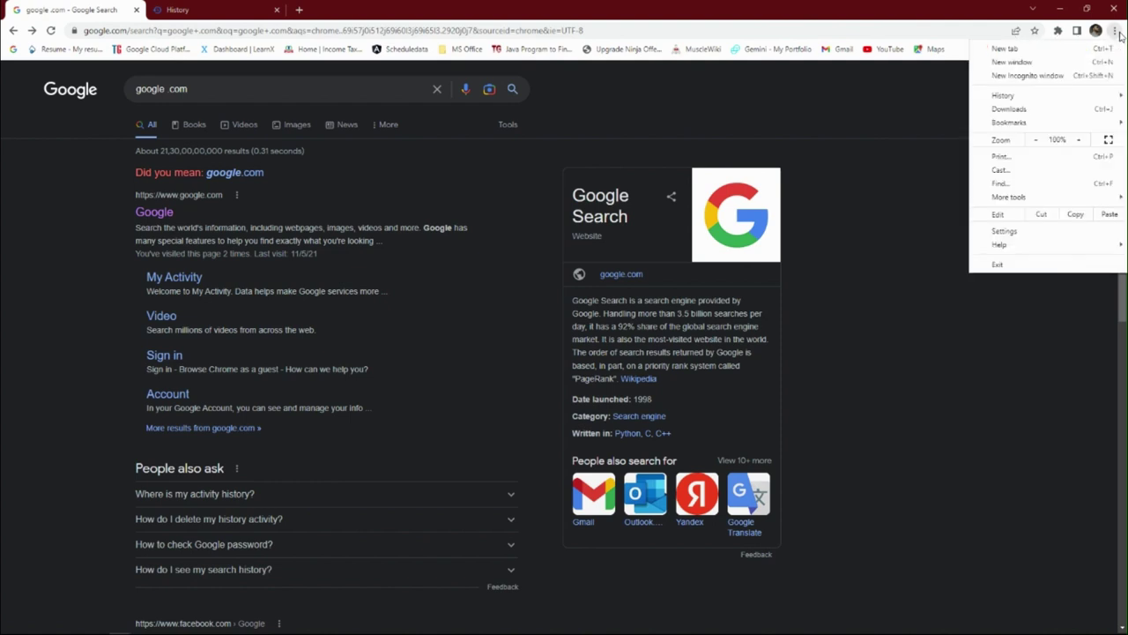
left_click(1055, 232)
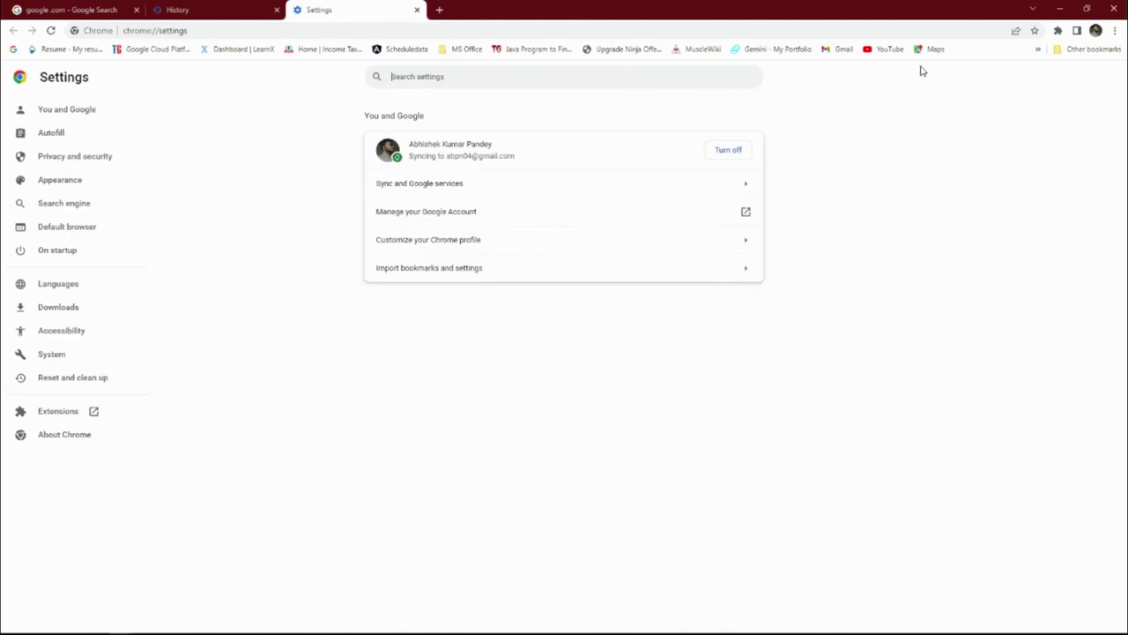
type("cookies")
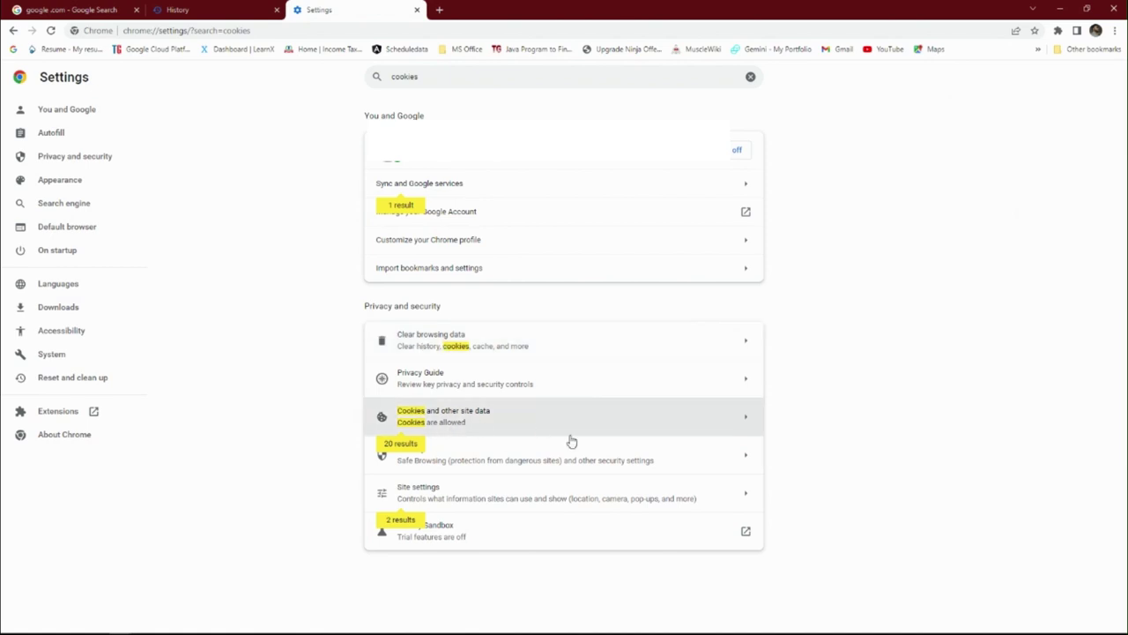
- Examine the options under Cookies and other site data, and return to the settings search results
left_click(745, 421)
scroll(555, 436, "down", 1)
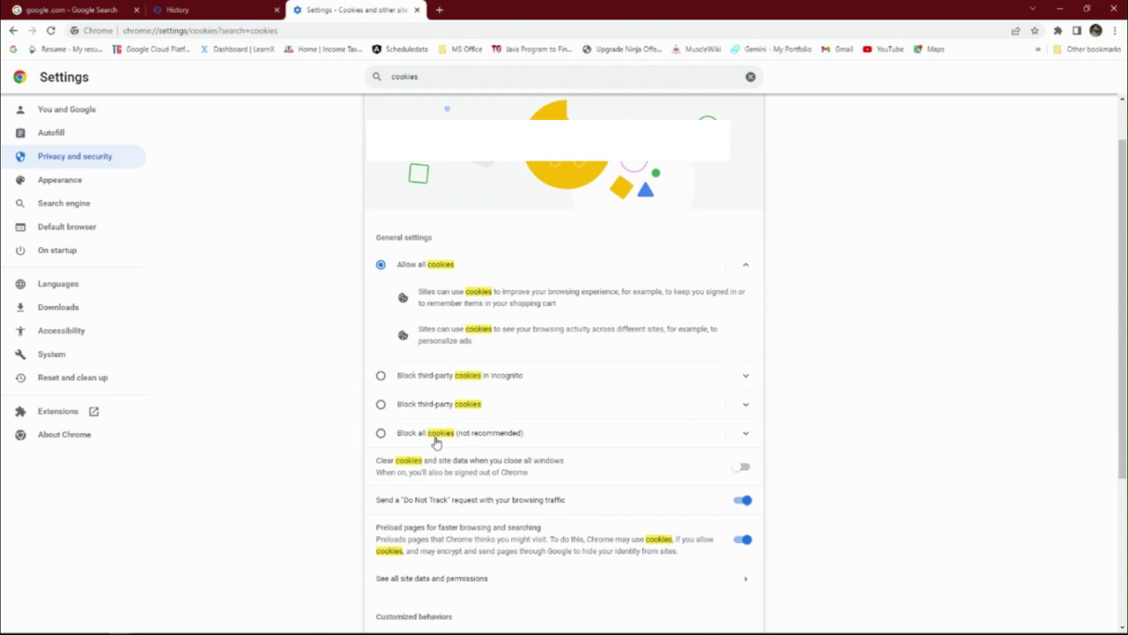
scroll(589, 473, "up", 1)
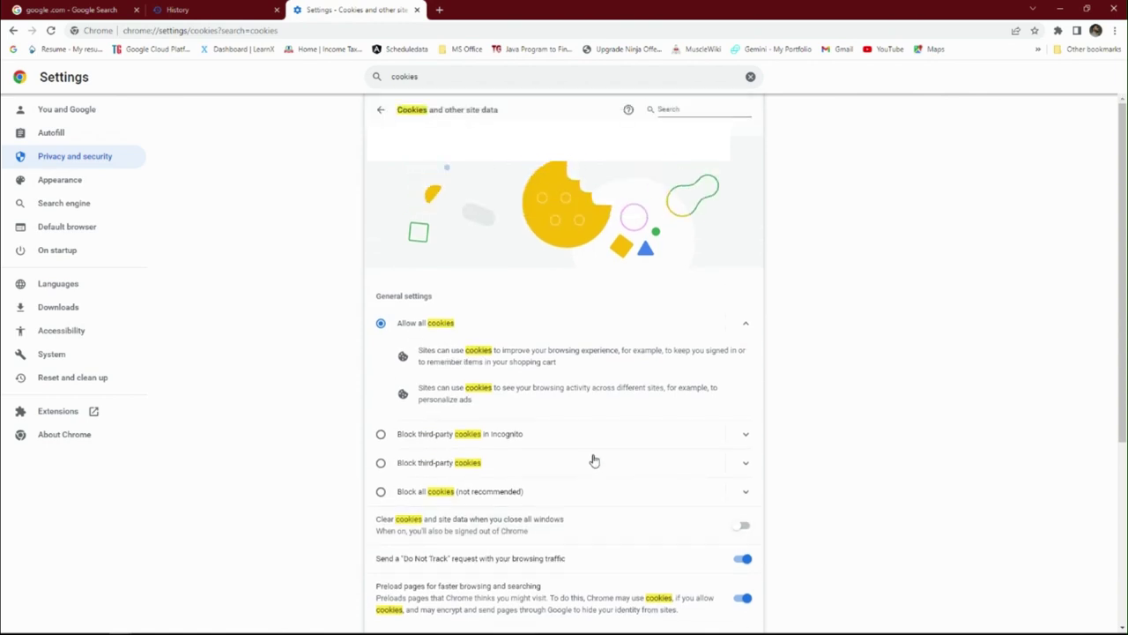
left_click(378, 110)
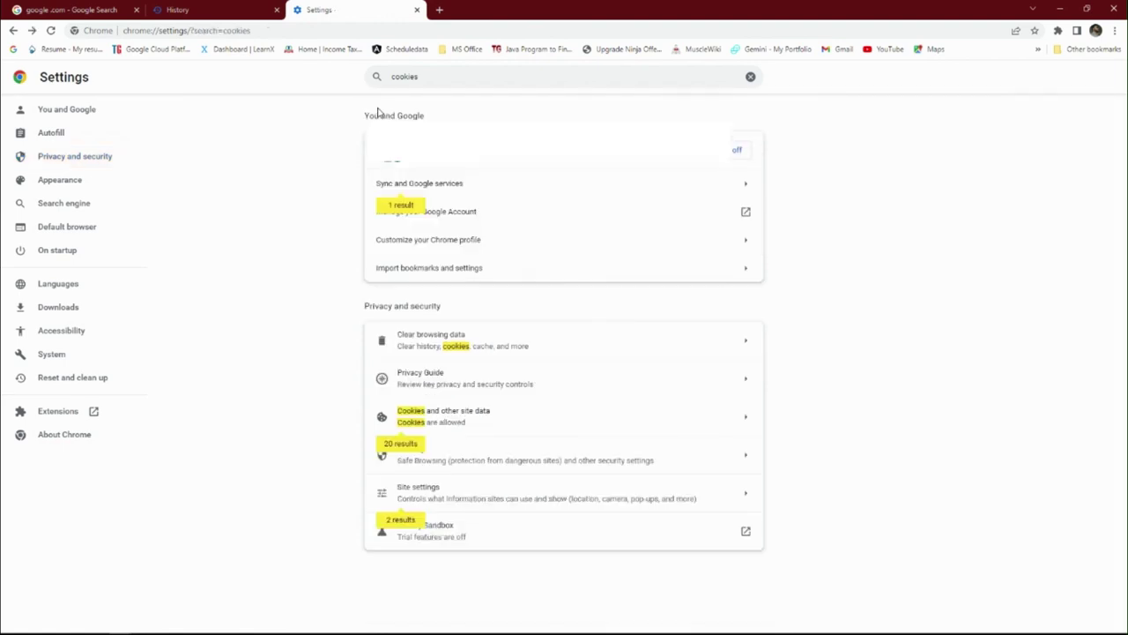
left_click(494, 340)
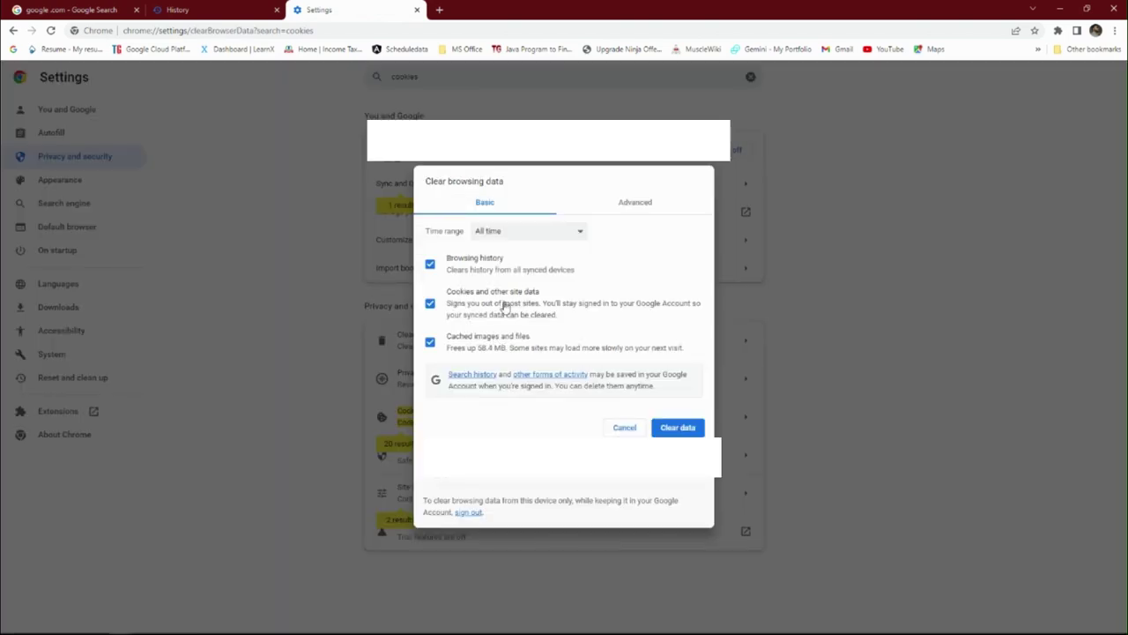
triple_click(509, 181)
left_click(519, 180)
left_click(626, 429)
- Open Clear browsing data, try the Last hour time range, and set the time range to All time
left_click(494, 345)
left_click(576, 234)
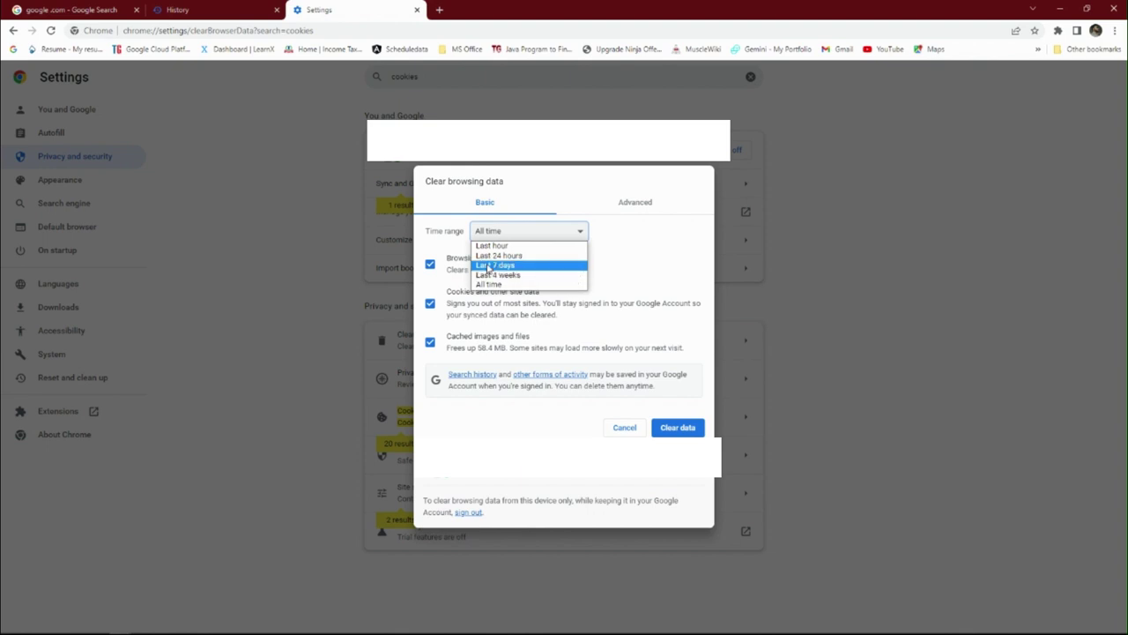
left_click(535, 247)
left_click(536, 235)
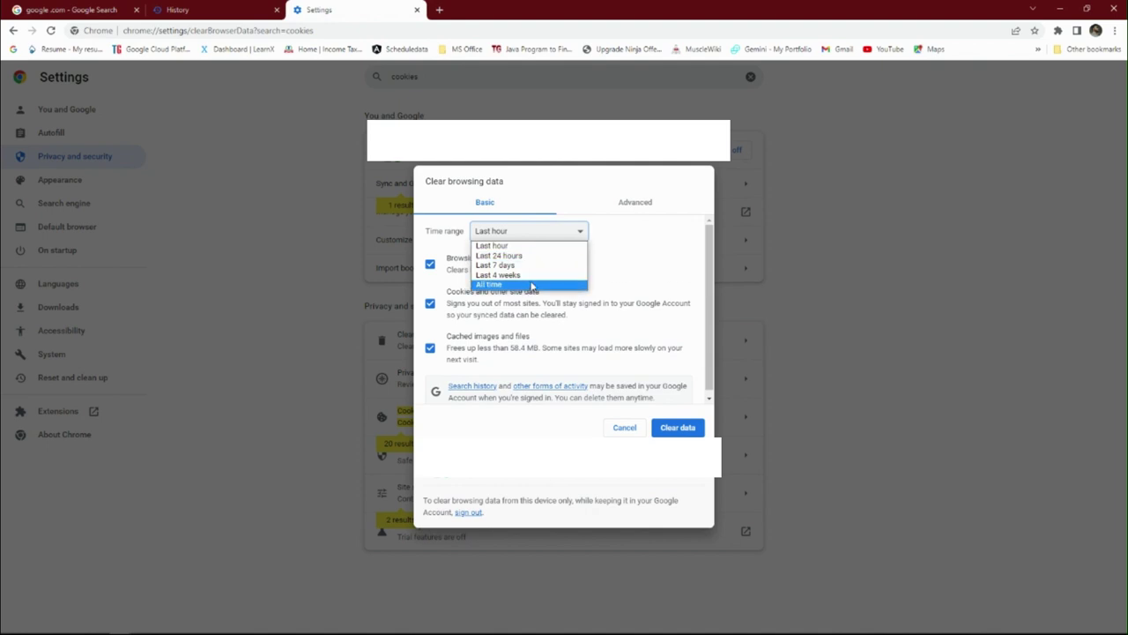
left_click(533, 286)
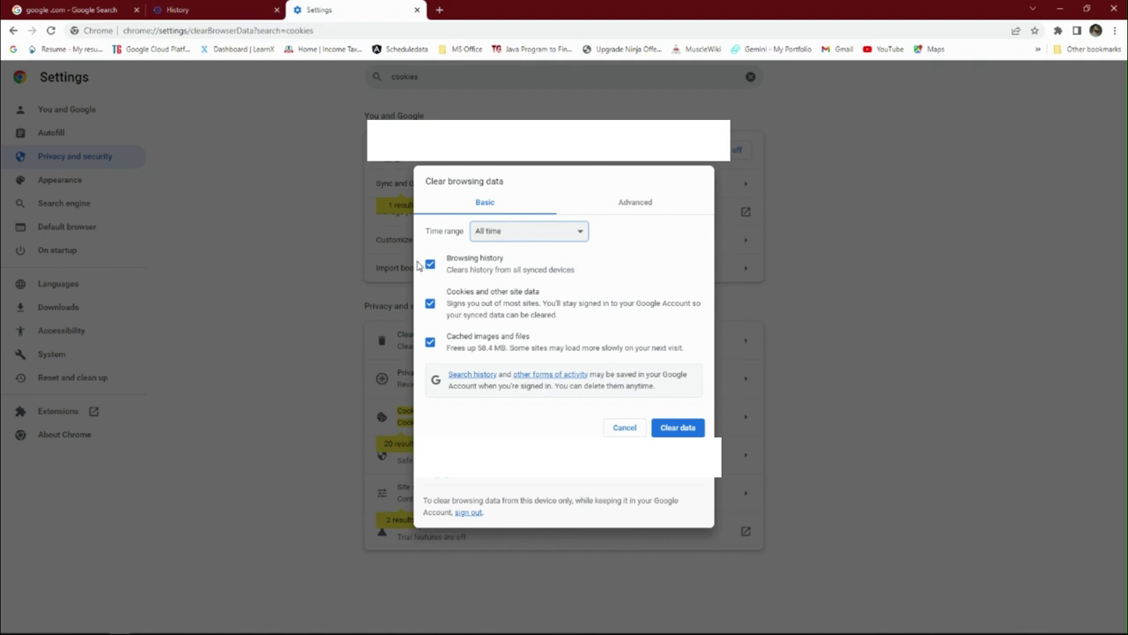
left_click(561, 236)
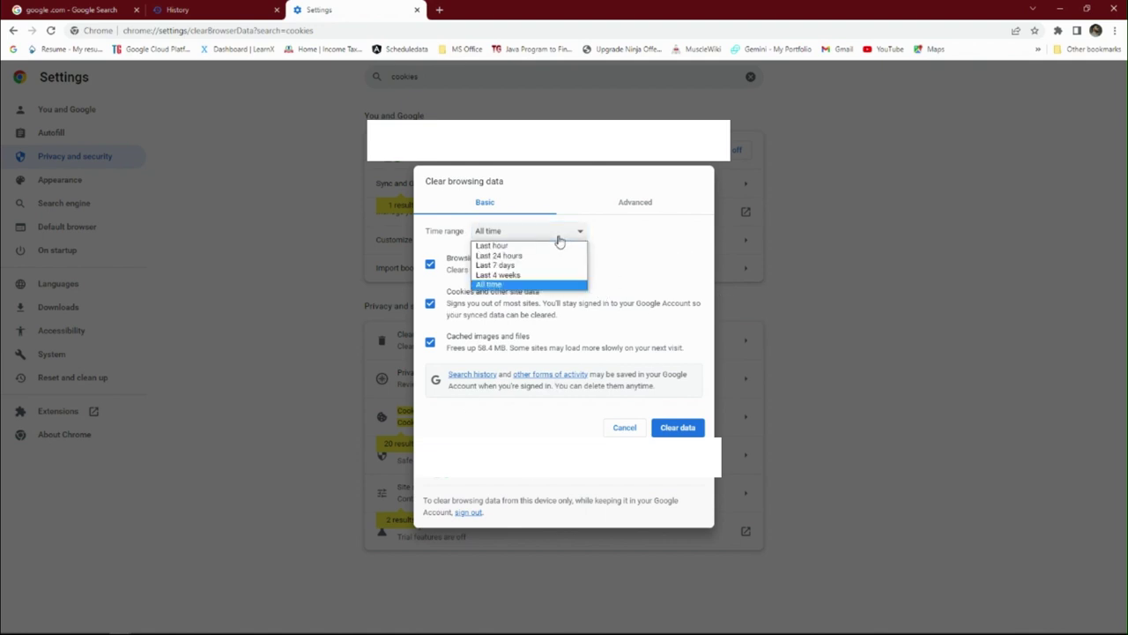
left_click(520, 291)
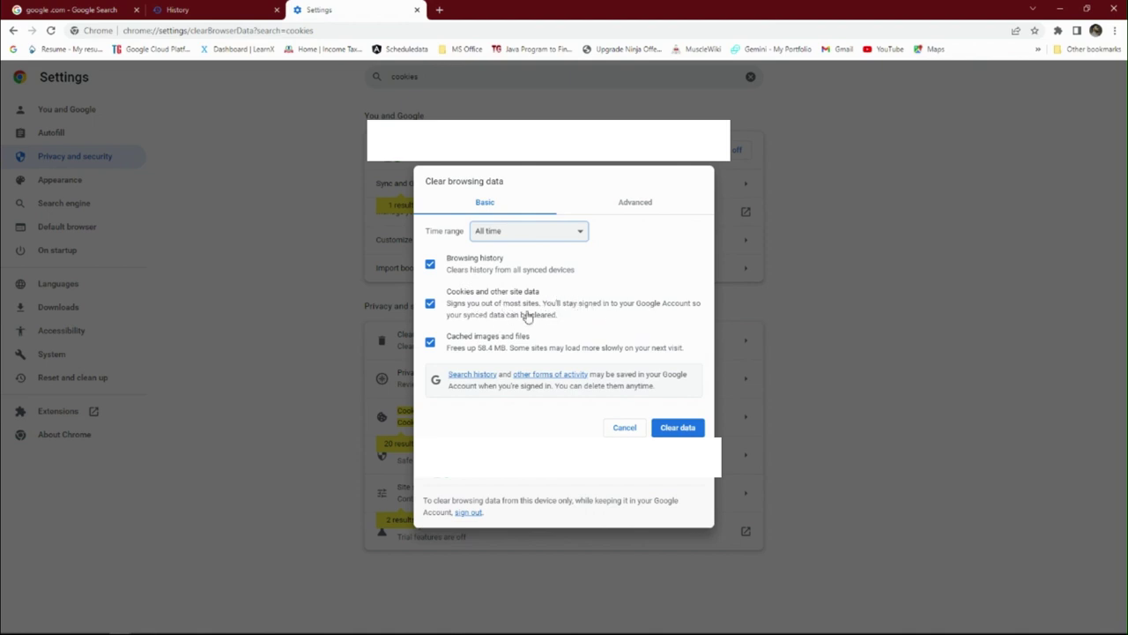
- Review the selections for cookies and other site data and for cached images and files, and clear the browsing data
left_click(430, 305)
left_click(430, 305)
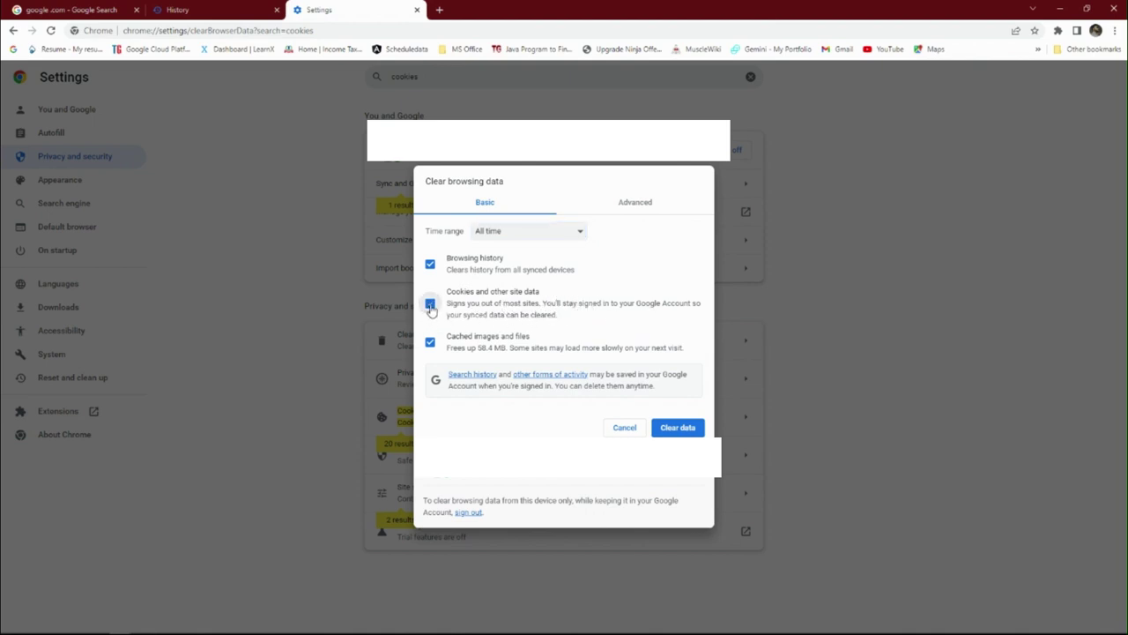
left_click(431, 344)
left_click(529, 353)
left_click(452, 350)
left_click(693, 429)
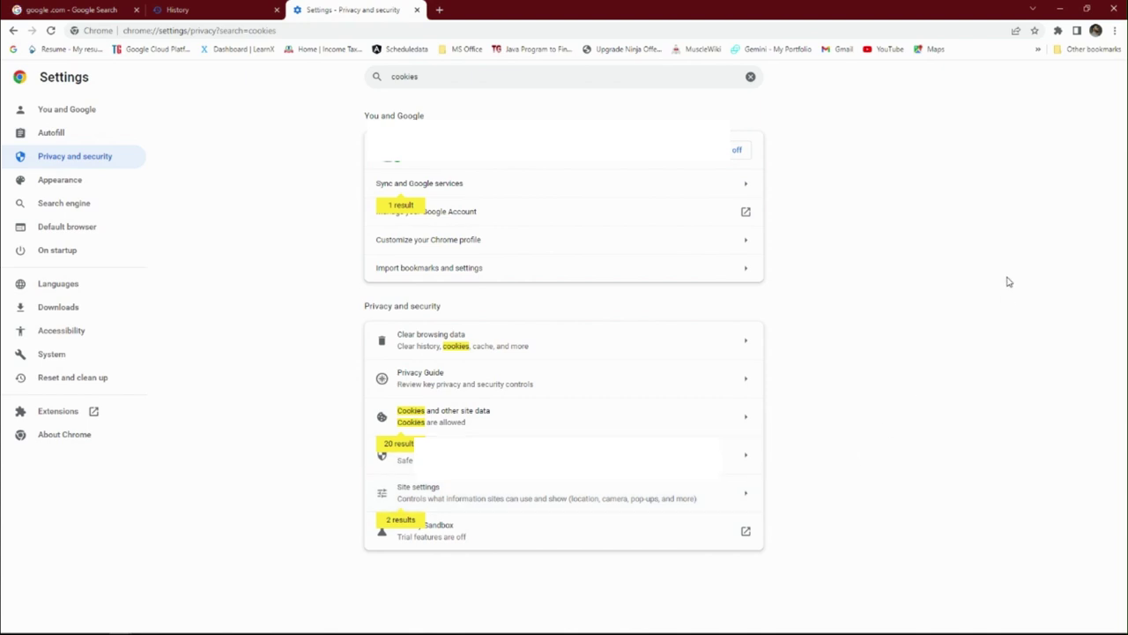
- Open the full History page and search the browsing history for "cookie"
left_click(1115, 30)
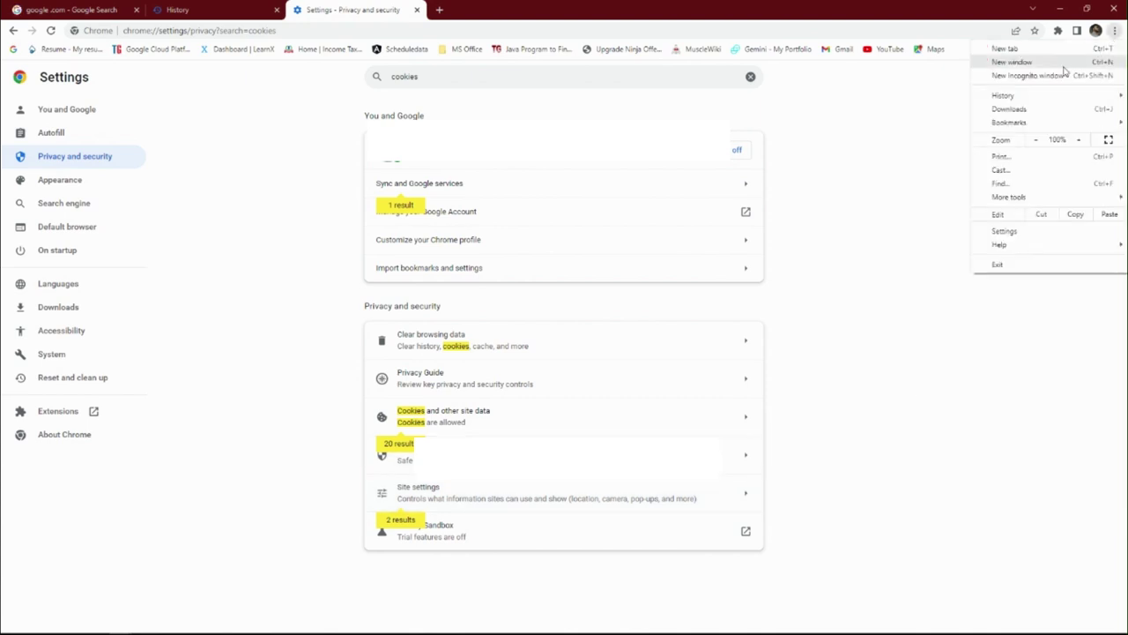
mouse_move(1016, 98)
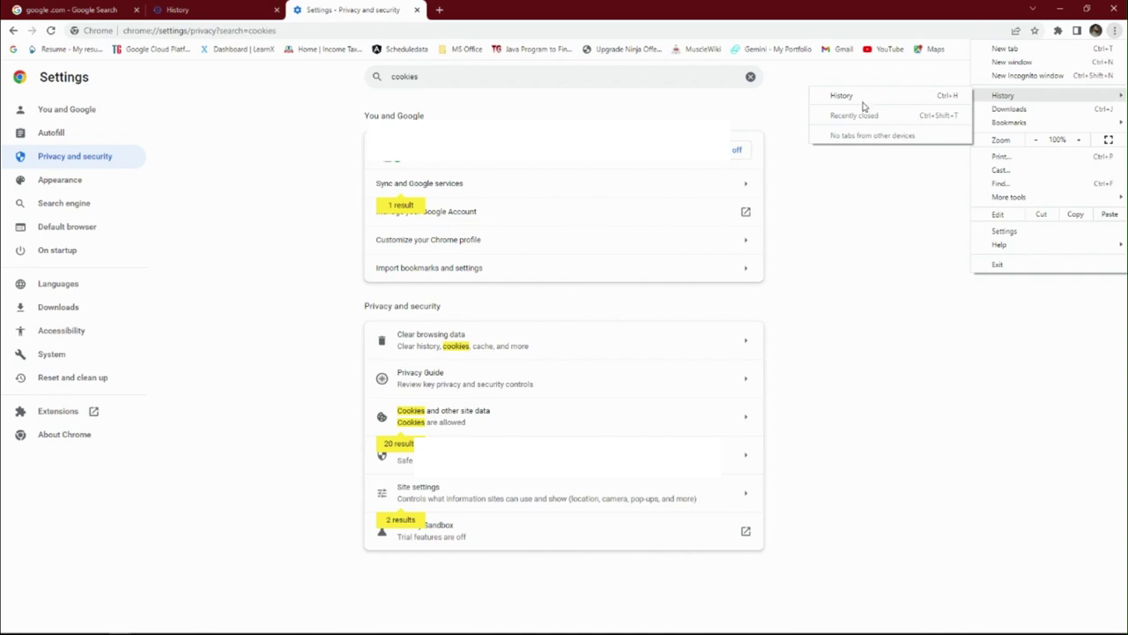
left_click(904, 96)
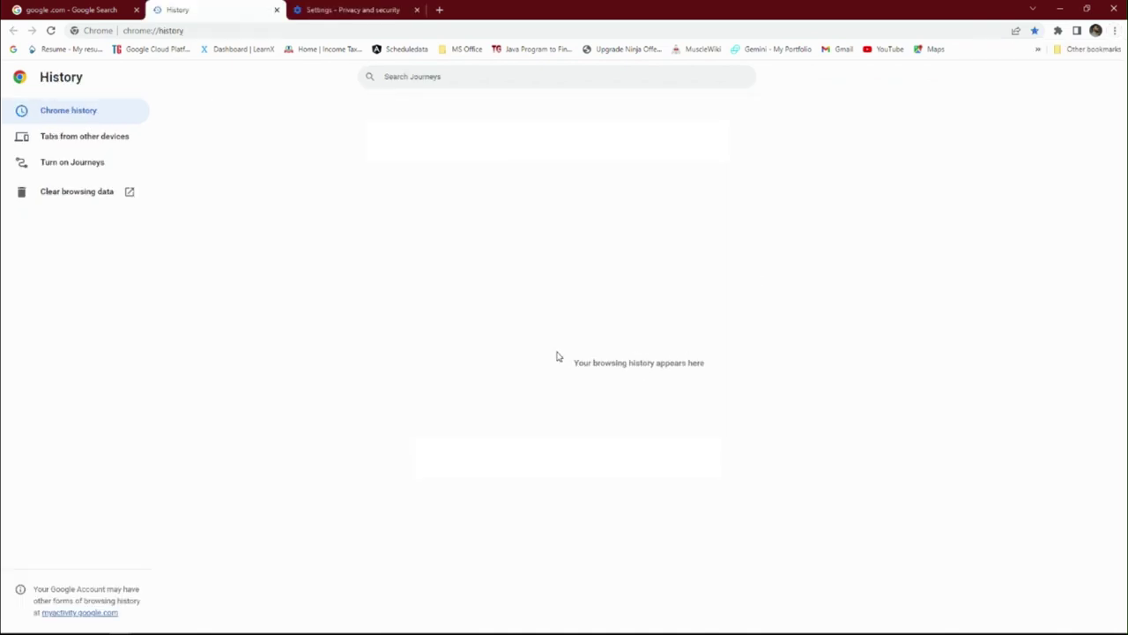
left_click_drag(560, 357, 799, 374)
left_click(411, 78)
type("cookie")
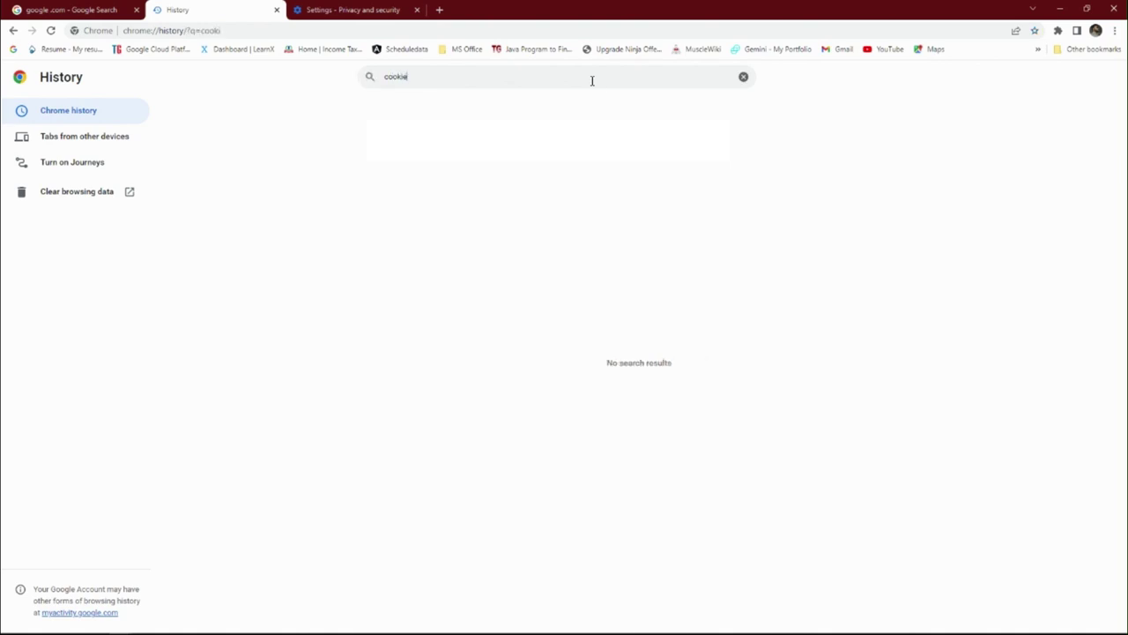
- Replace the browsing history search with "cach", and clear the search to list the full history again
key("BackSpace")
key("BackSpace")
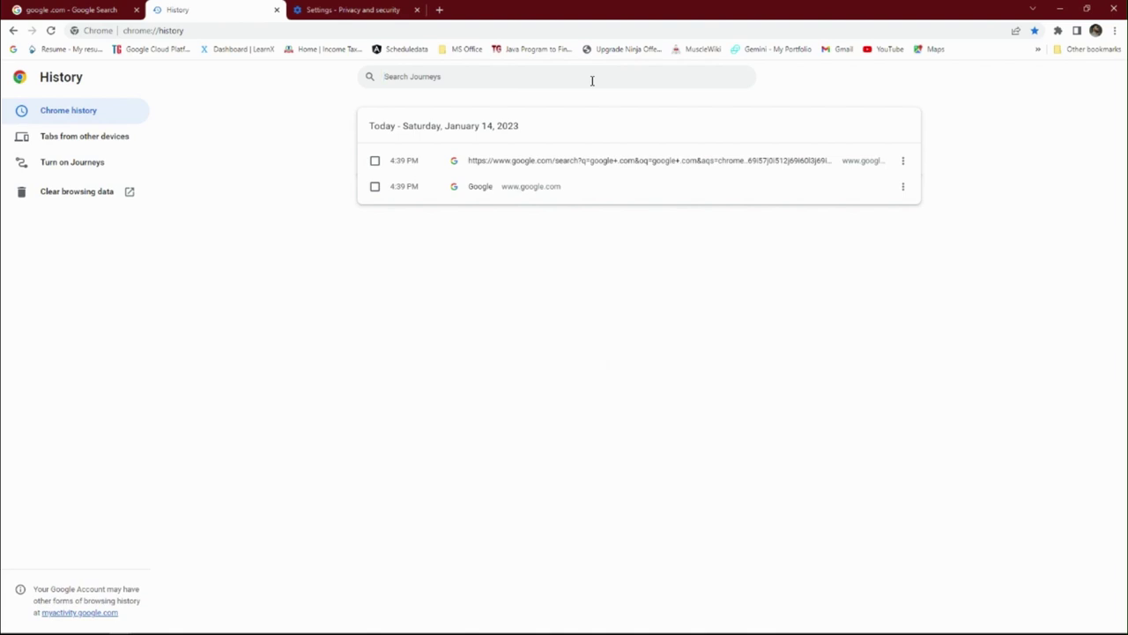
type("cach")
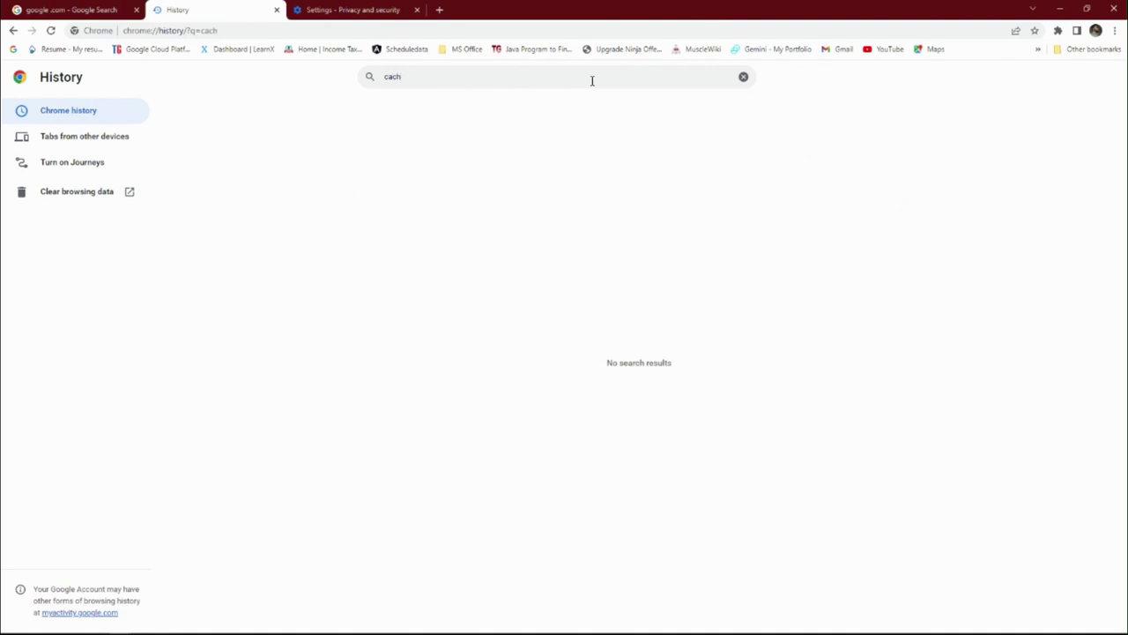
key("BackSpace")
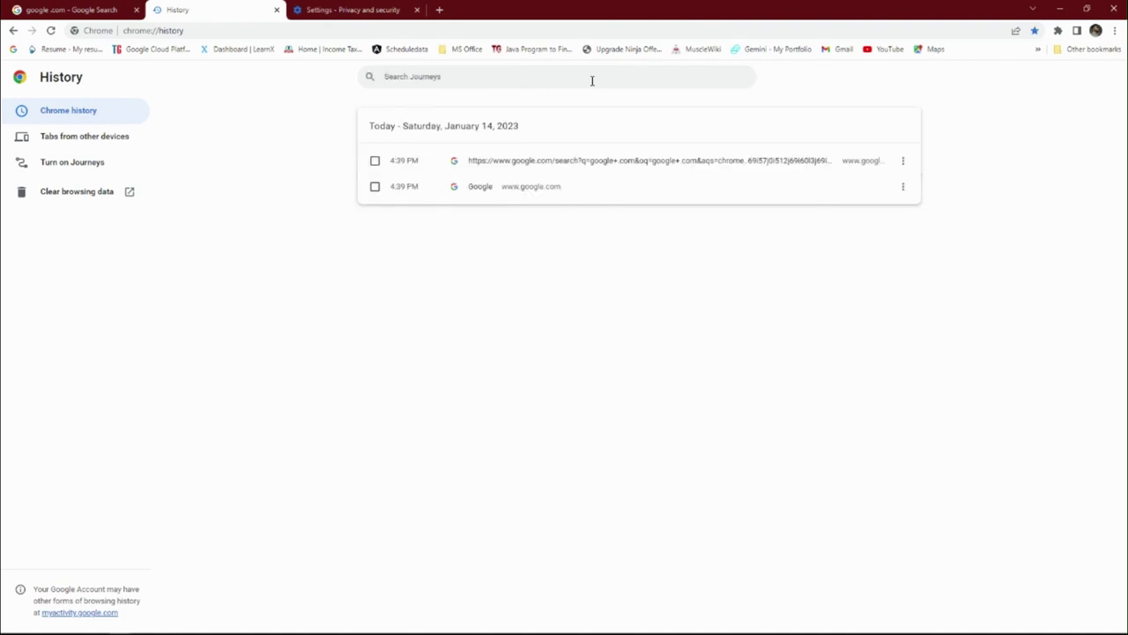
- Review the open Google search results and the Privacy and security settings, and return to the History page
left_click(49, 10)
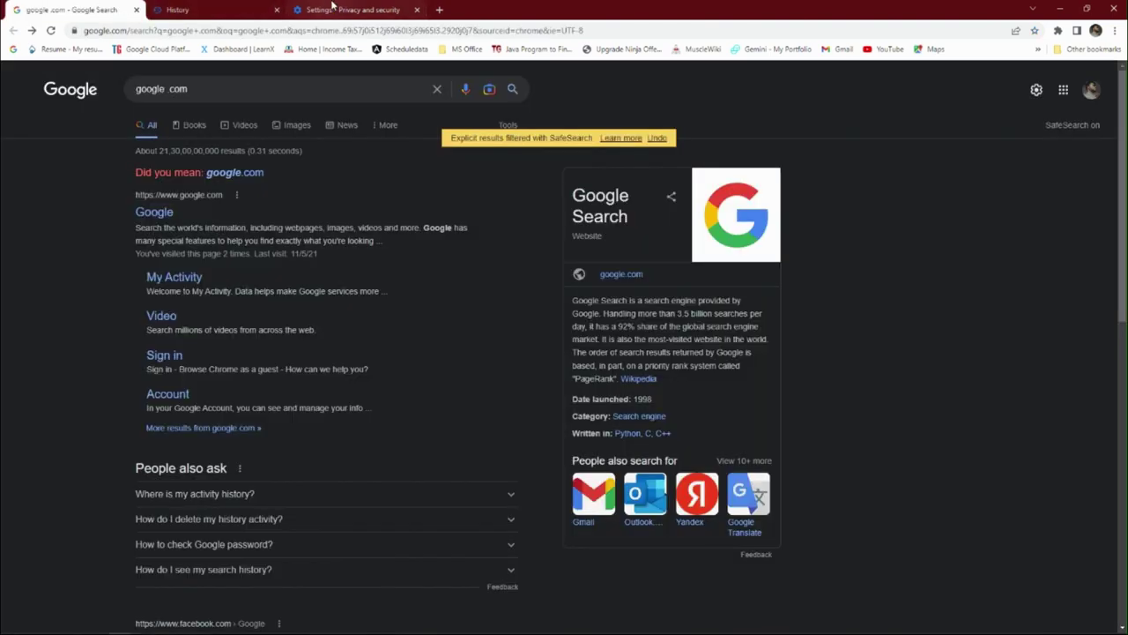
left_click(231, 10)
left_click(318, 7)
left_click(216, 13)
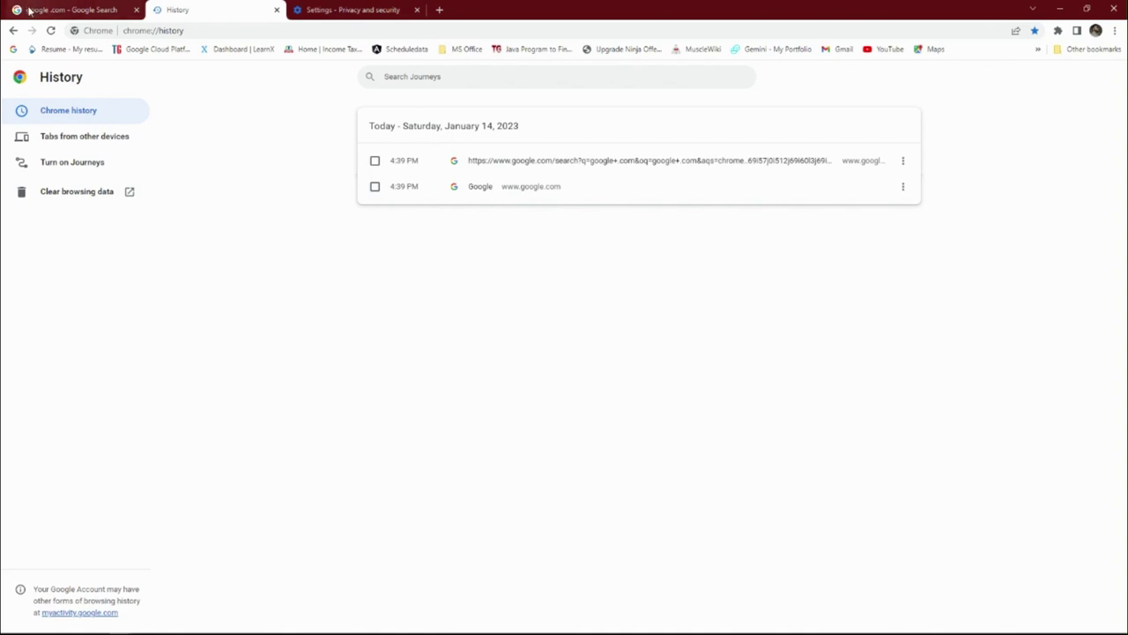
- Switch to the Brave browser window showing the Tek Helpdesk YouTube channel page
mouse_move(350, 633)
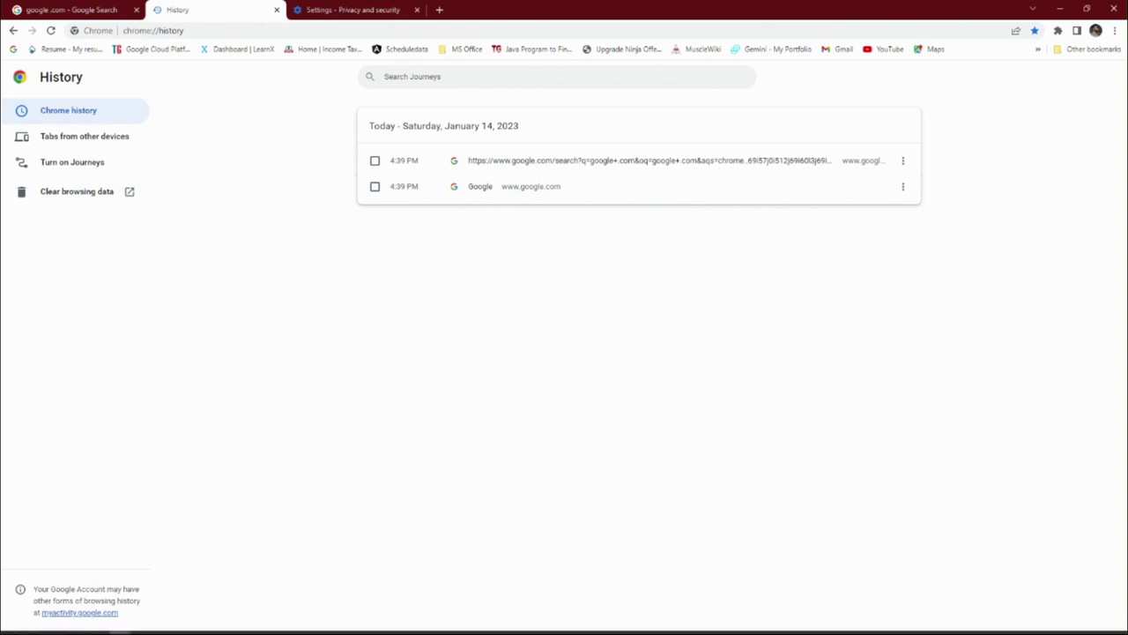
mouse_move(250, 625)
left_click(192, 599)
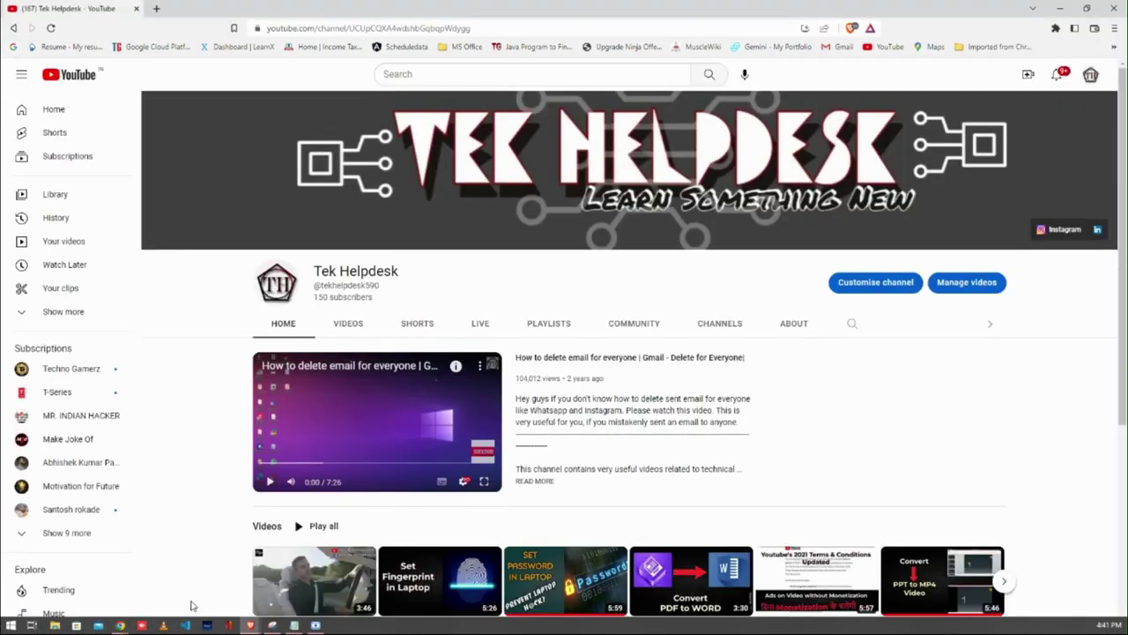